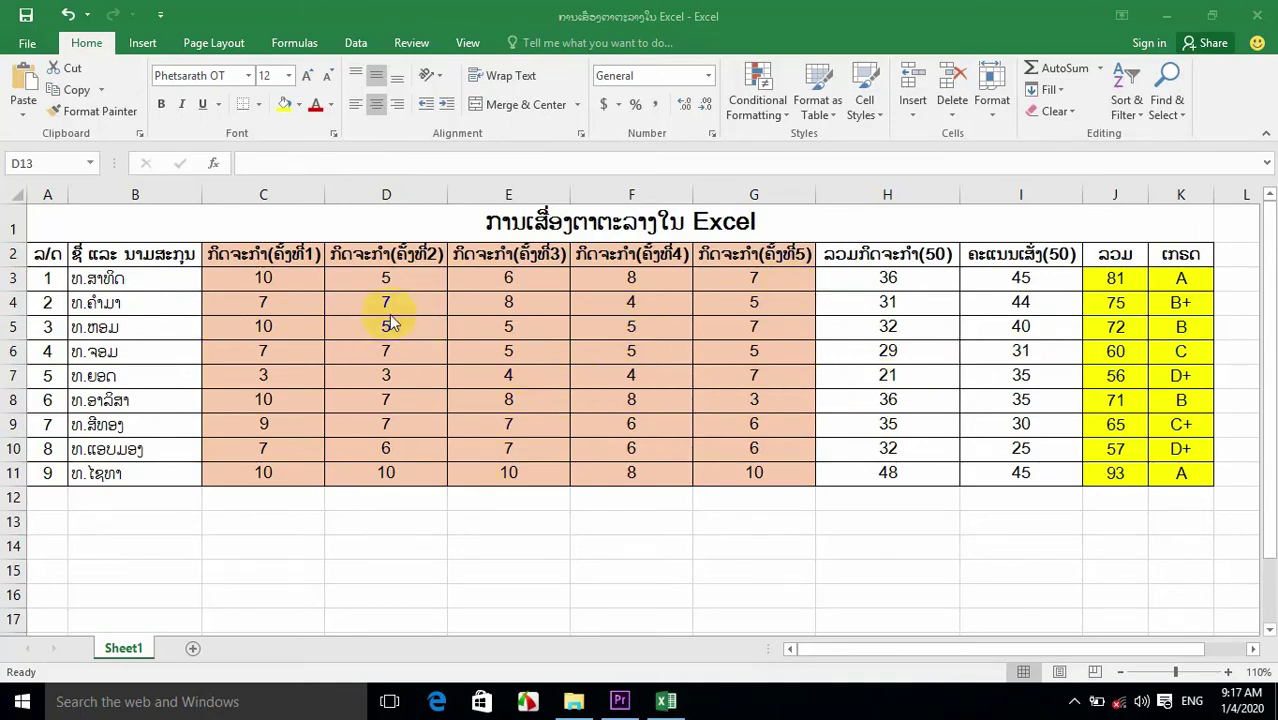
Step: Highlight the merged title, then the score table A2:K11, then the activity scores C2:G11
{"action": "left_click", "coordinate": [436, 220]}
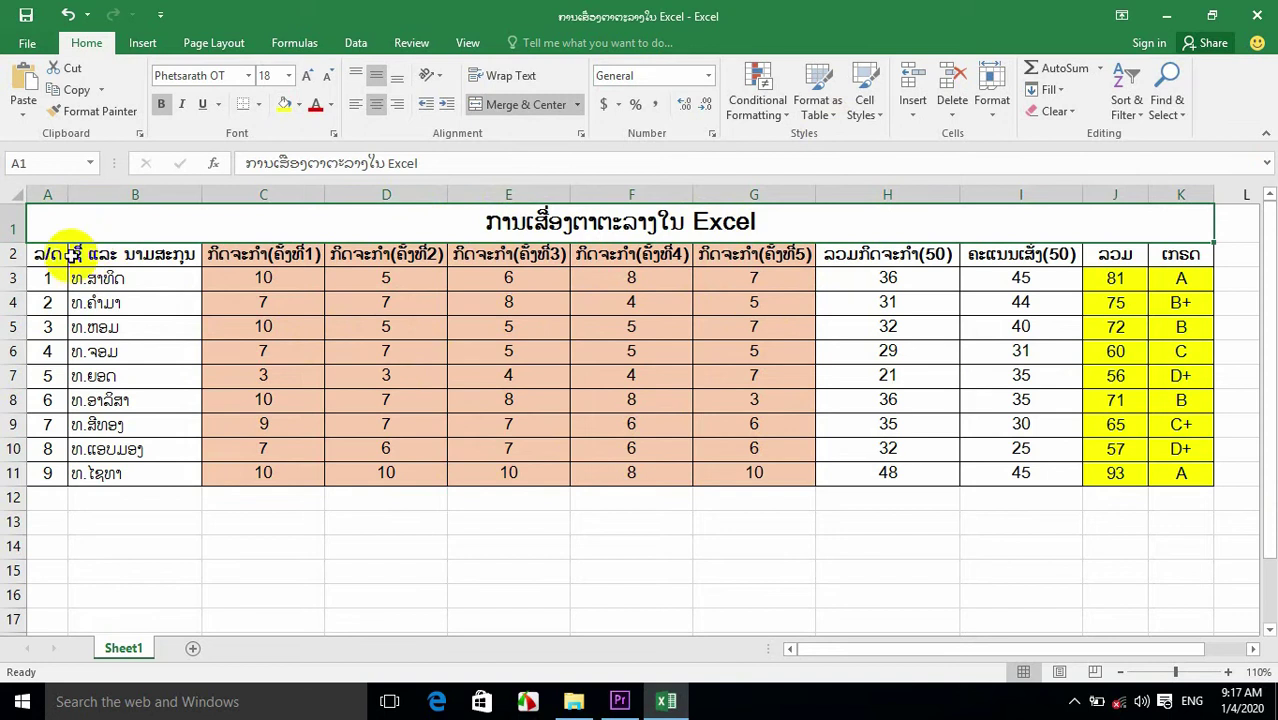
{"action": "left_click_drag", "start_coordinate": [47, 253], "coordinate": [1172, 478]}
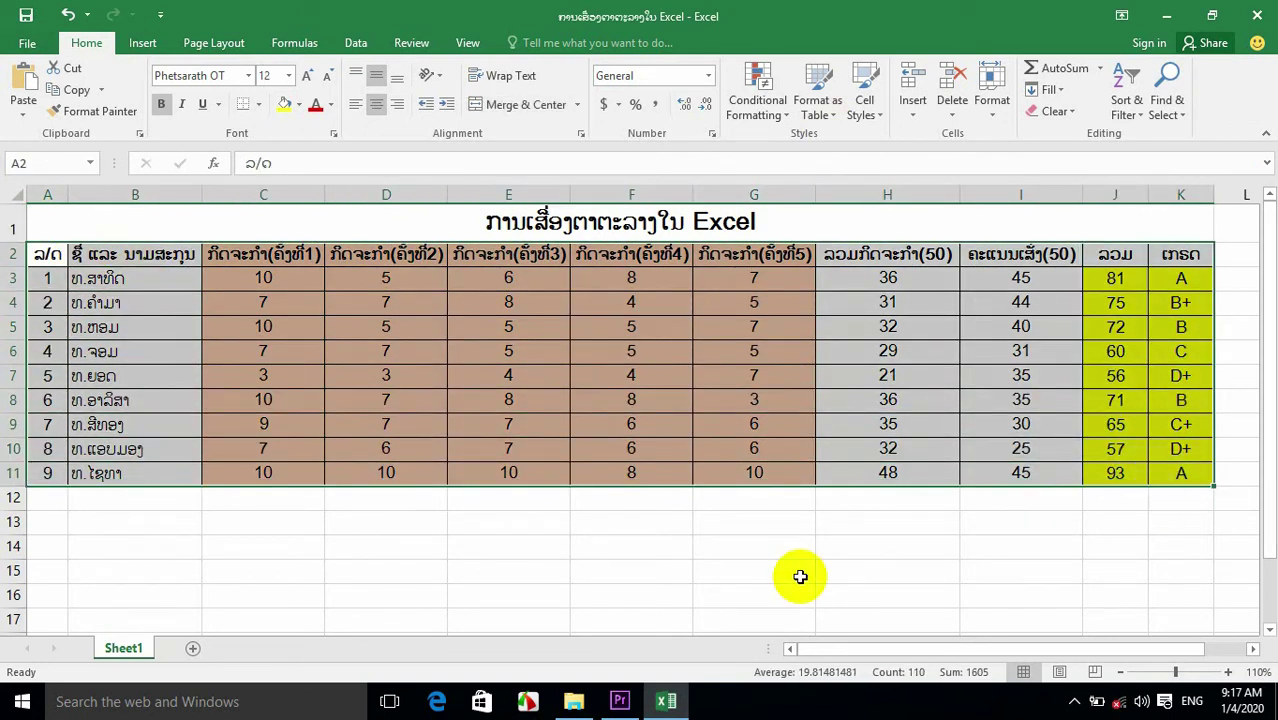
{"action": "left_click", "coordinate": [728, 566]}
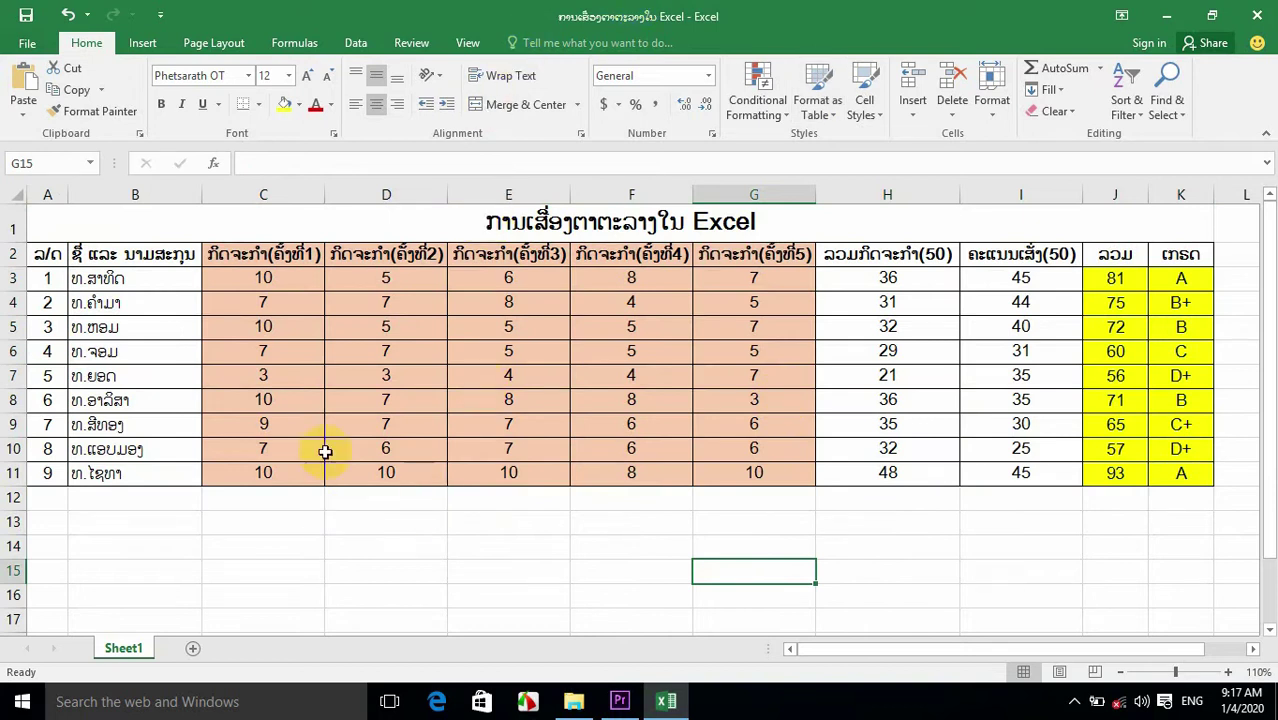
{"action": "left_click_drag", "start_coordinate": [270, 254], "coordinate": [764, 476]}
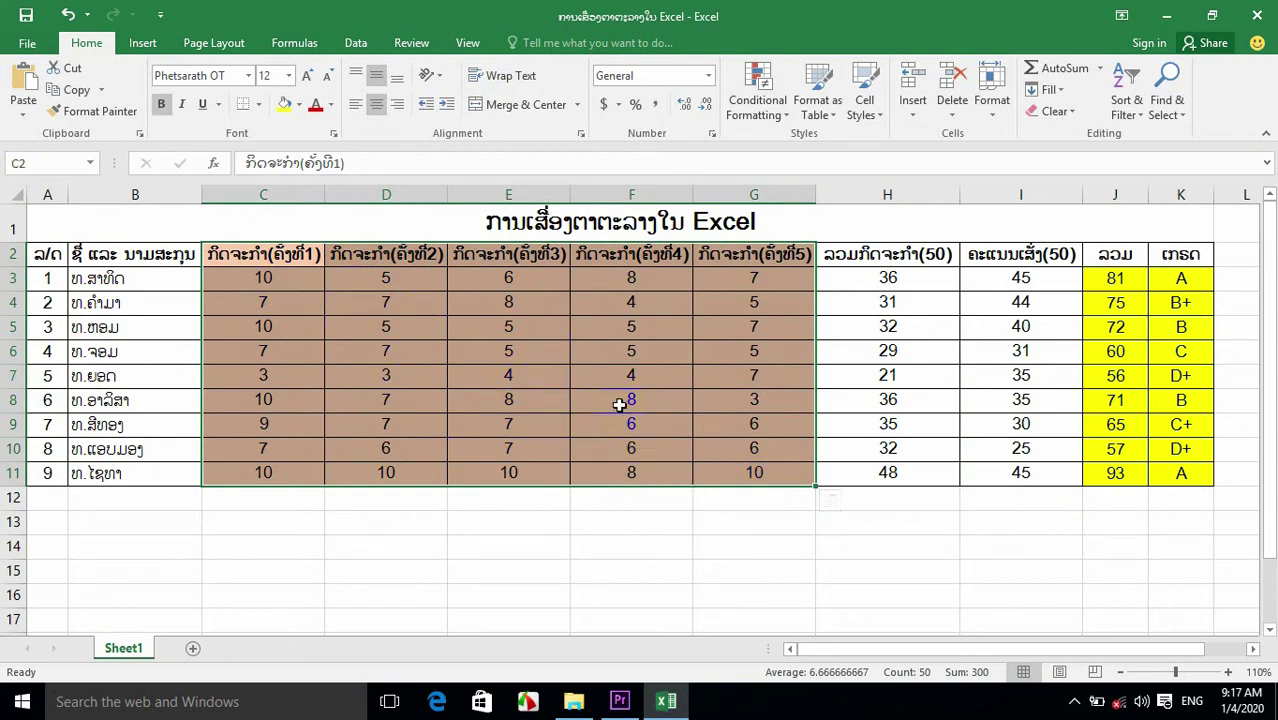
{"action": "left_click", "coordinate": [508, 424]}
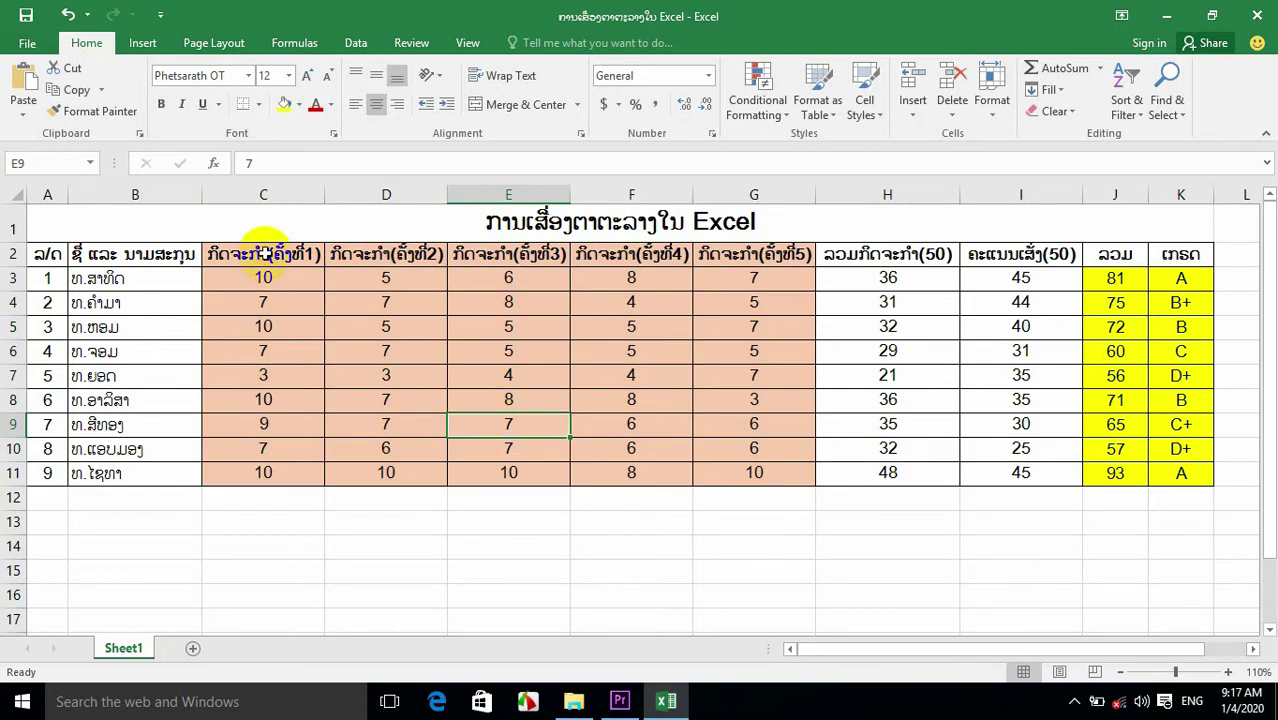
Step: Point out the five activity headers C2 to G2, then select C2:G11
{"action": "left_click", "coordinate": [263, 254]}
{"action": "left_click", "coordinate": [390, 256]}
{"action": "left_click", "coordinate": [485, 258]}
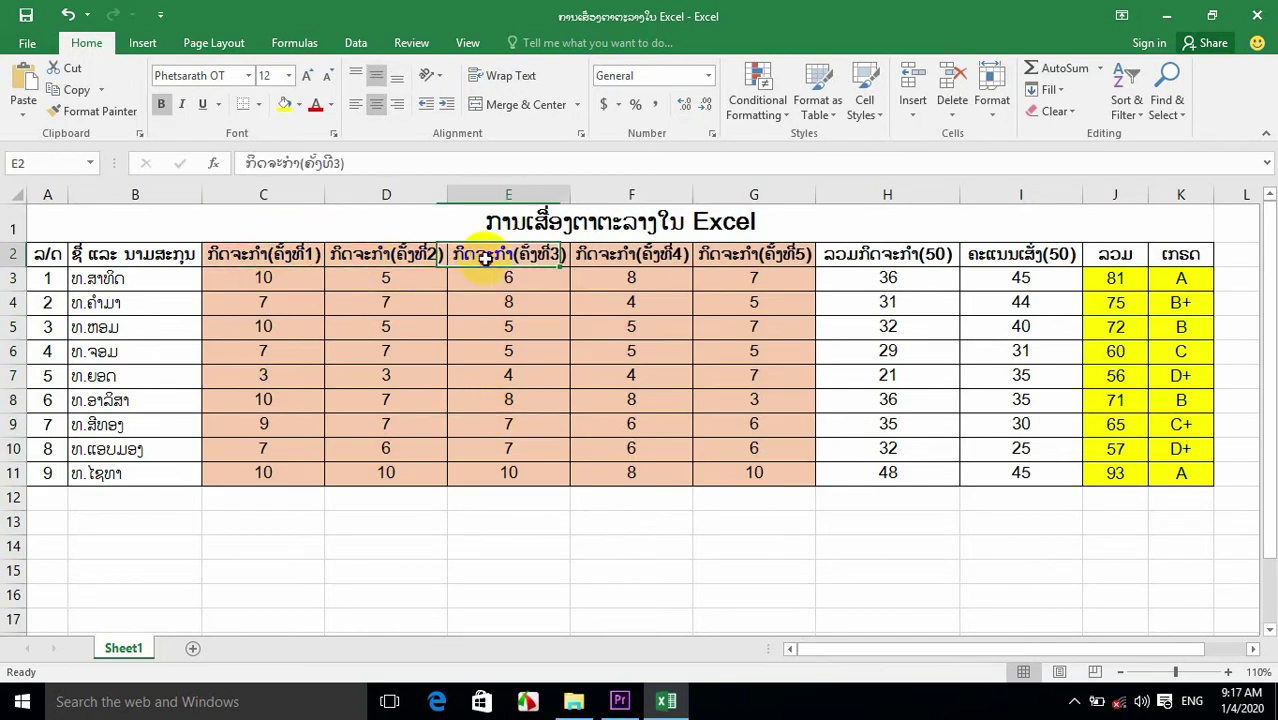
{"action": "left_click", "coordinate": [597, 256]}
{"action": "left_click", "coordinate": [740, 256]}
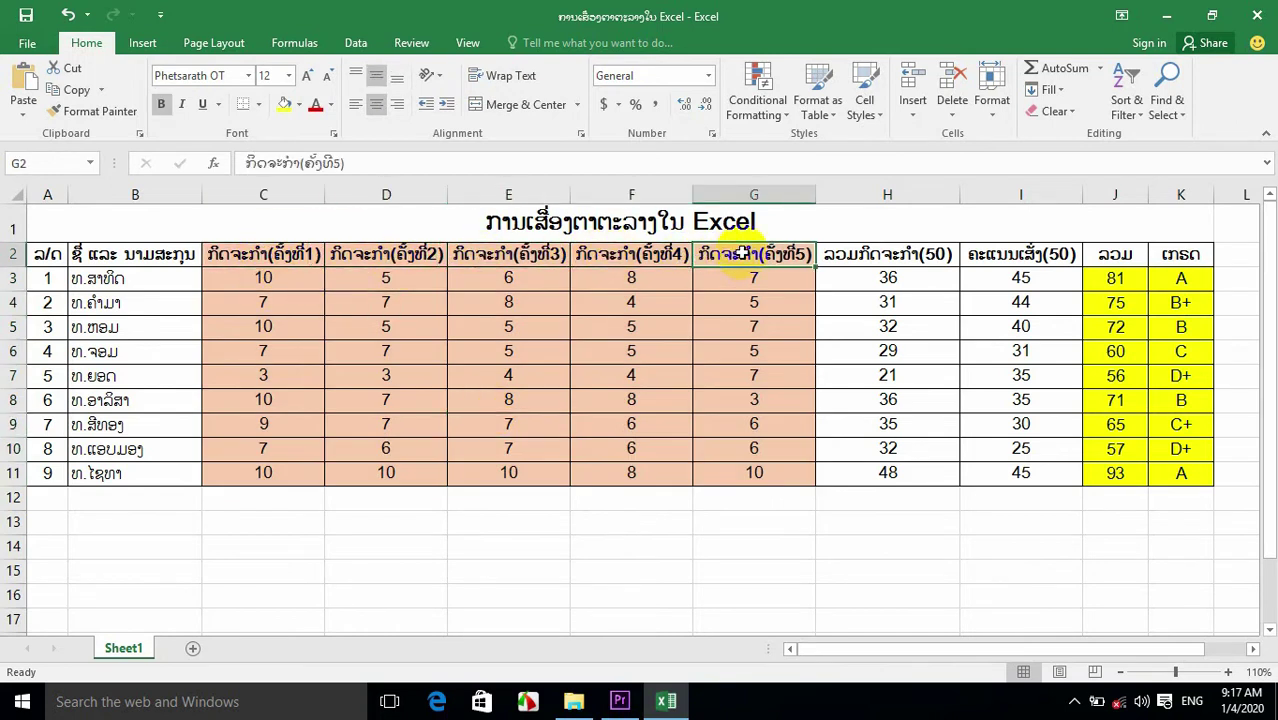
{"action": "left_click_drag", "start_coordinate": [285, 252], "coordinate": [768, 470]}
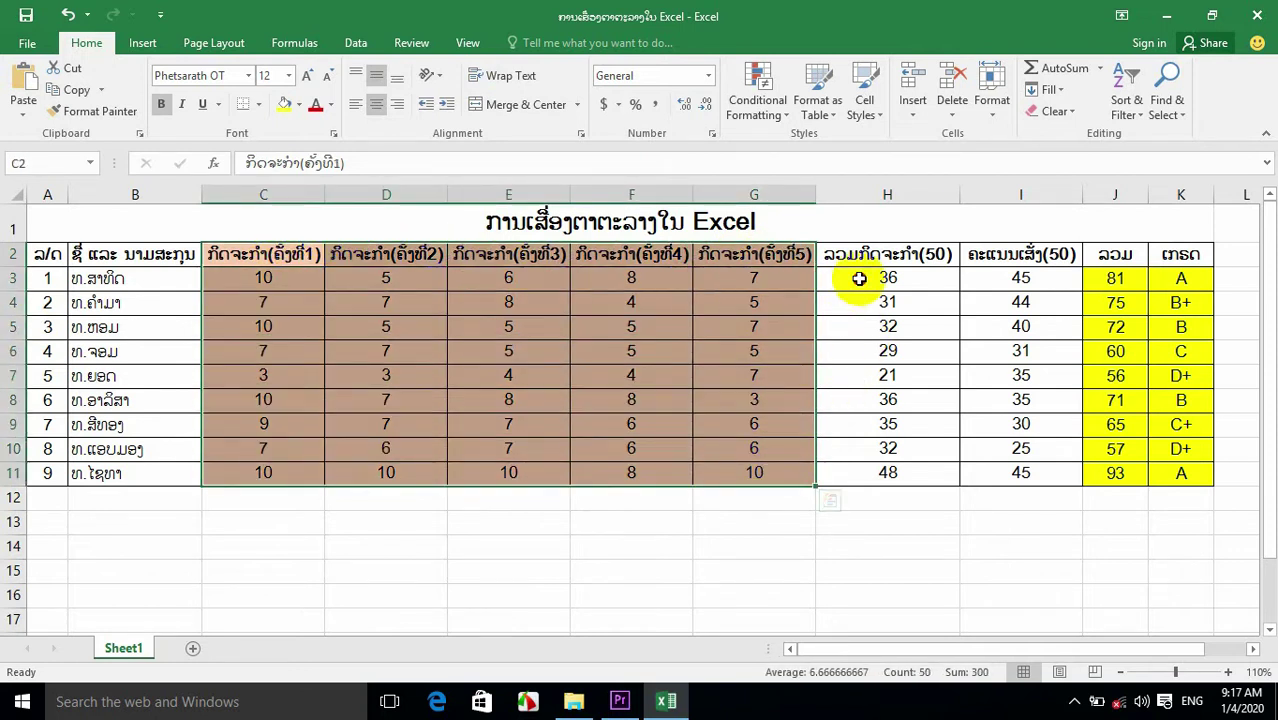
Step: Inspect the activity totals in column H and the formulas in H3, H4, I3 and J3
{"action": "left_click_drag", "start_coordinate": [859, 279], "coordinate": [885, 474]}
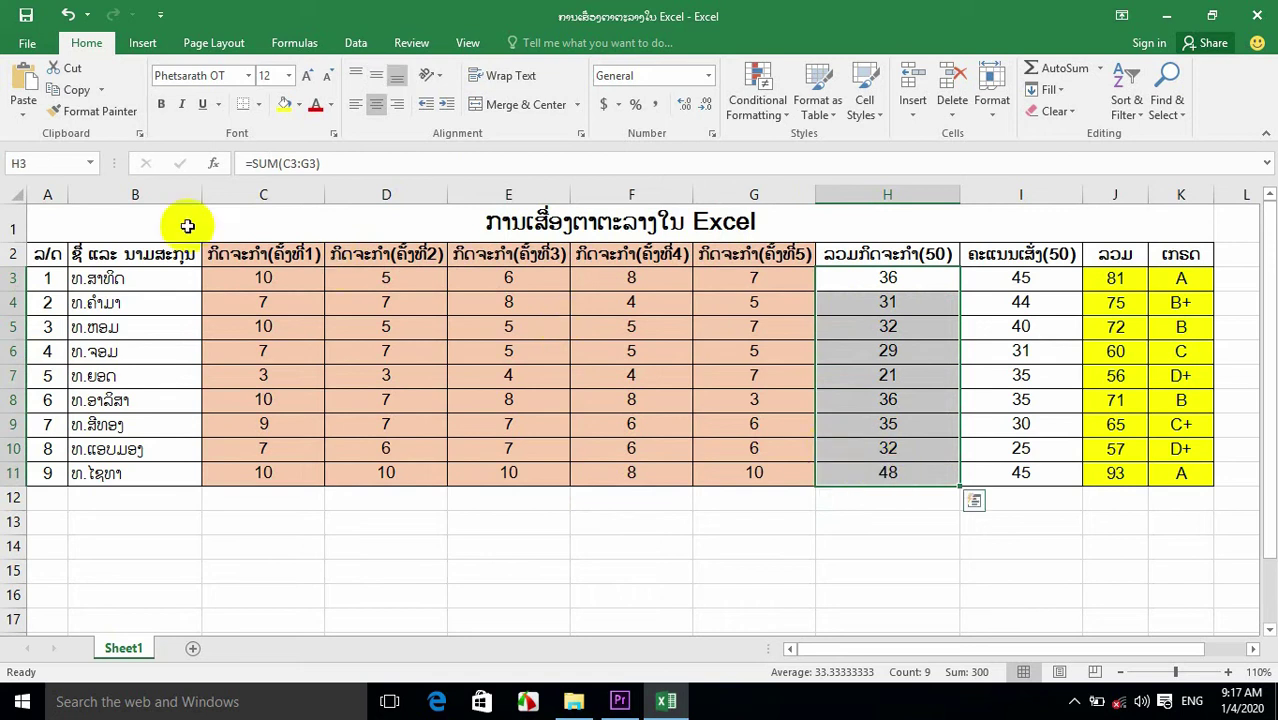
{"action": "left_click", "coordinate": [887, 300]}
{"action": "left_click", "coordinate": [888, 255]}
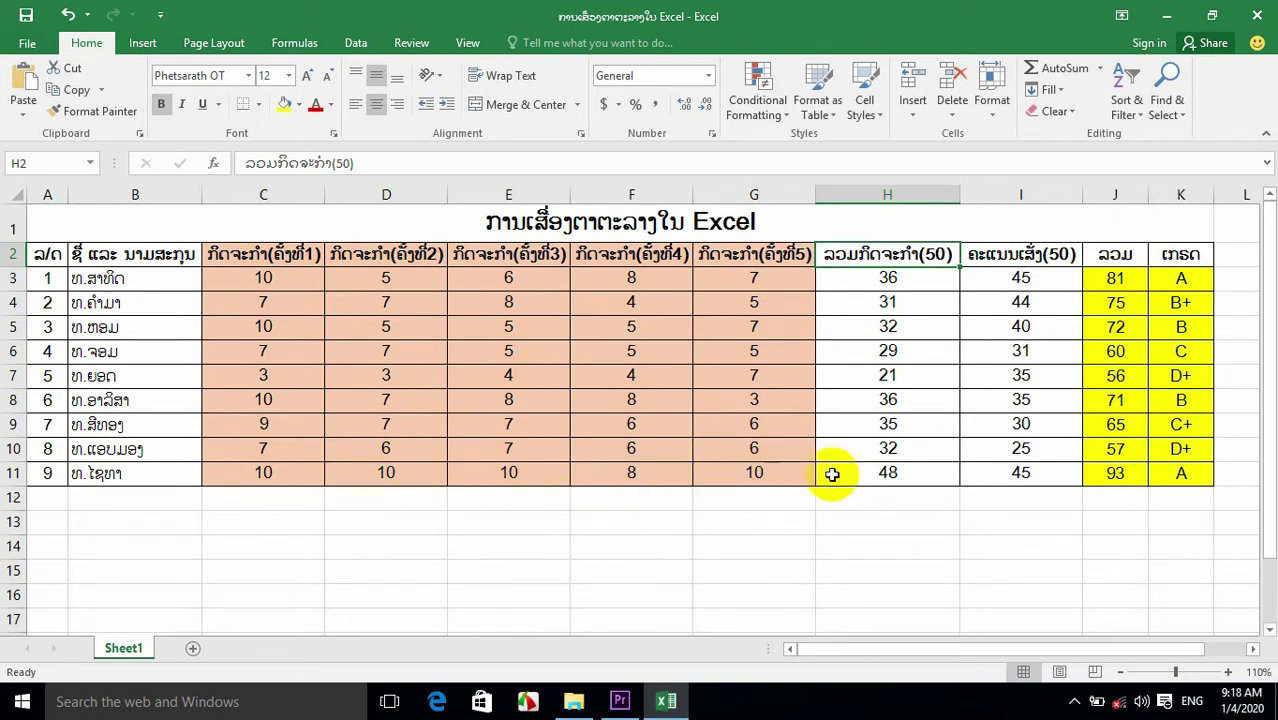
{"action": "left_click", "coordinate": [887, 194]}
{"action": "left_click", "coordinate": [887, 256]}
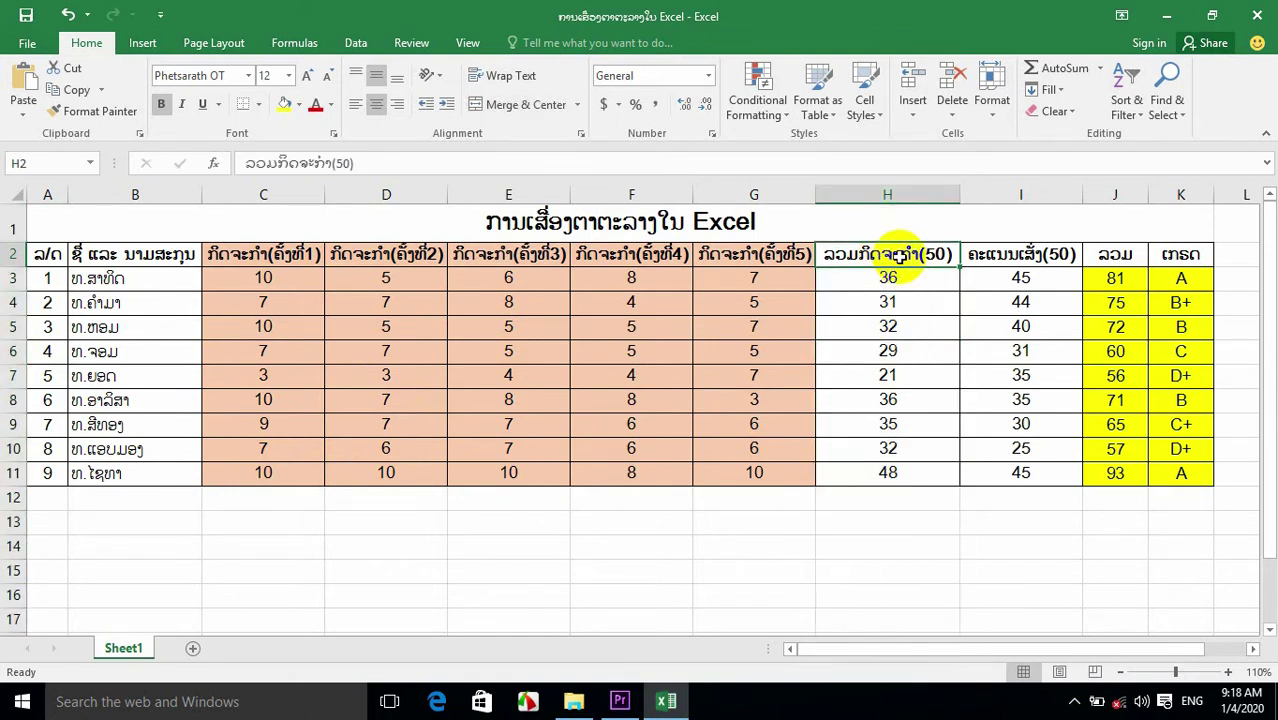
{"action": "left_click", "coordinate": [1012, 257]}
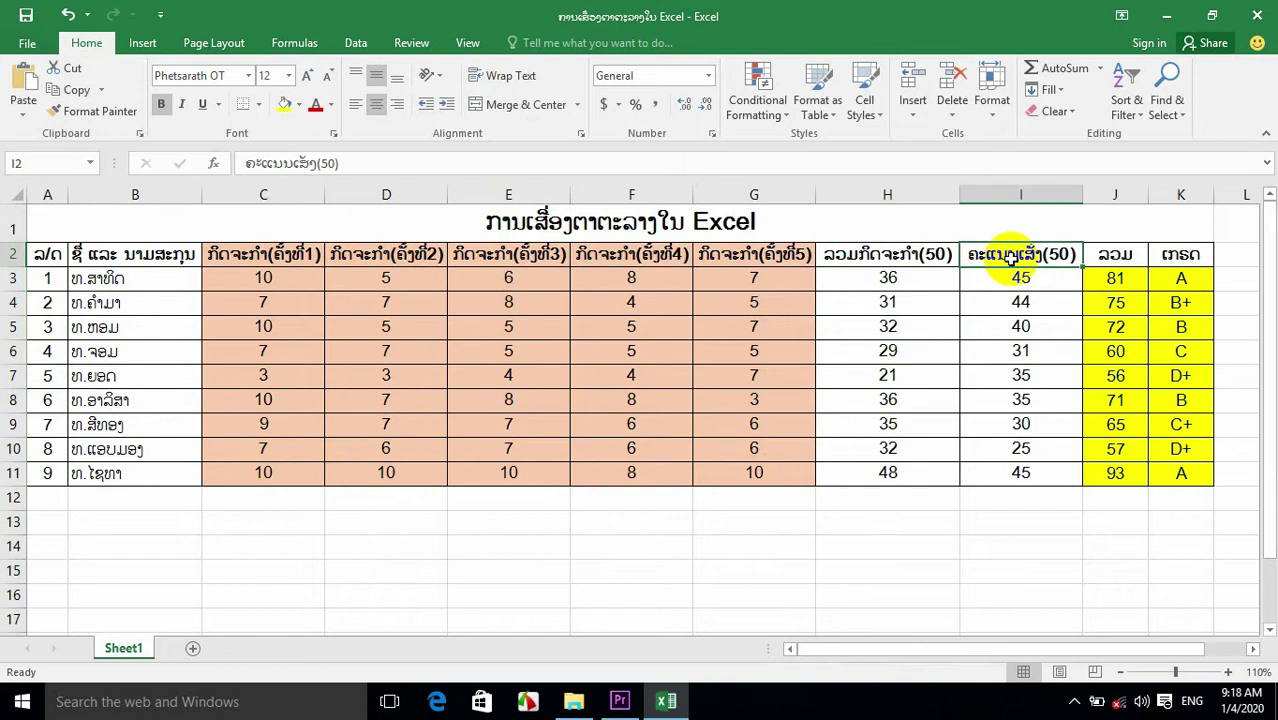
{"action": "left_click", "coordinate": [893, 277]}
{"action": "left_click", "coordinate": [1018, 279]}
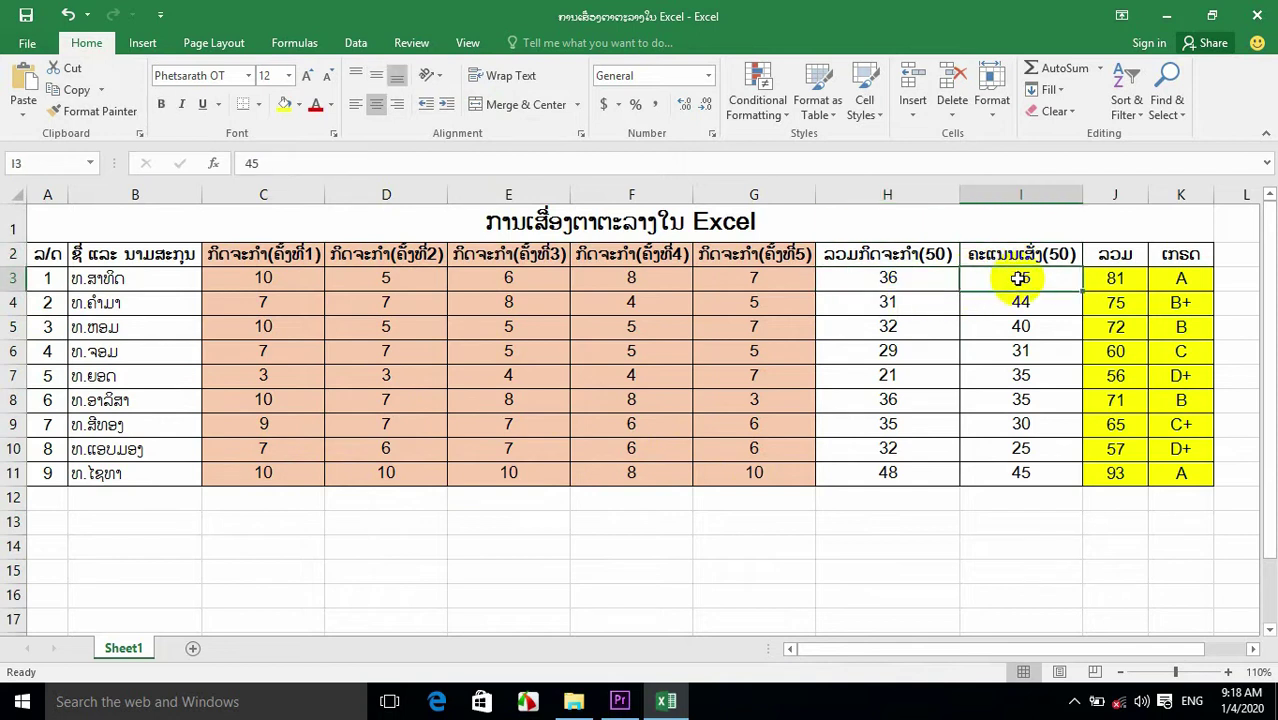
{"action": "left_click", "coordinate": [1116, 283]}
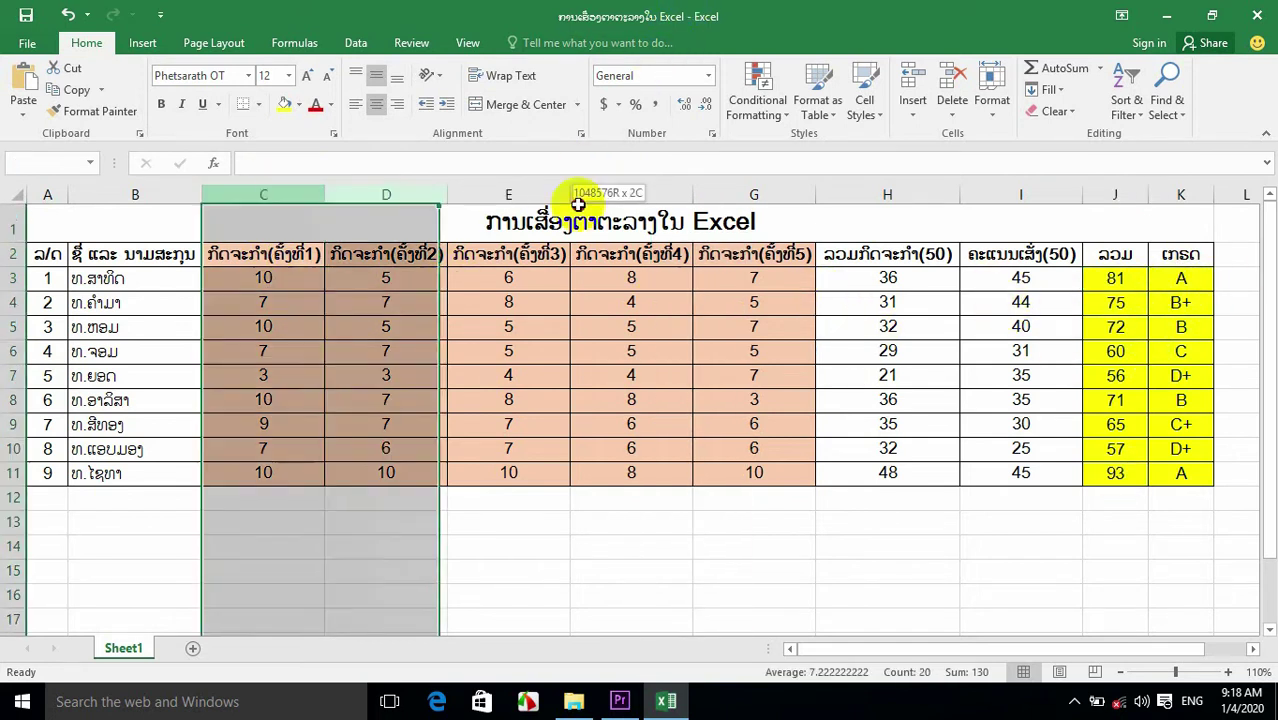
Step: Select whole columns C through G and hide them from the right-click menu
{"action": "left_click_drag", "start_coordinate": [263, 194], "coordinate": [807, 211]}
{"action": "left_click_drag", "start_coordinate": [713, 289], "coordinate": [631, 376]}
{"action": "left_click", "coordinate": [713, 289]}
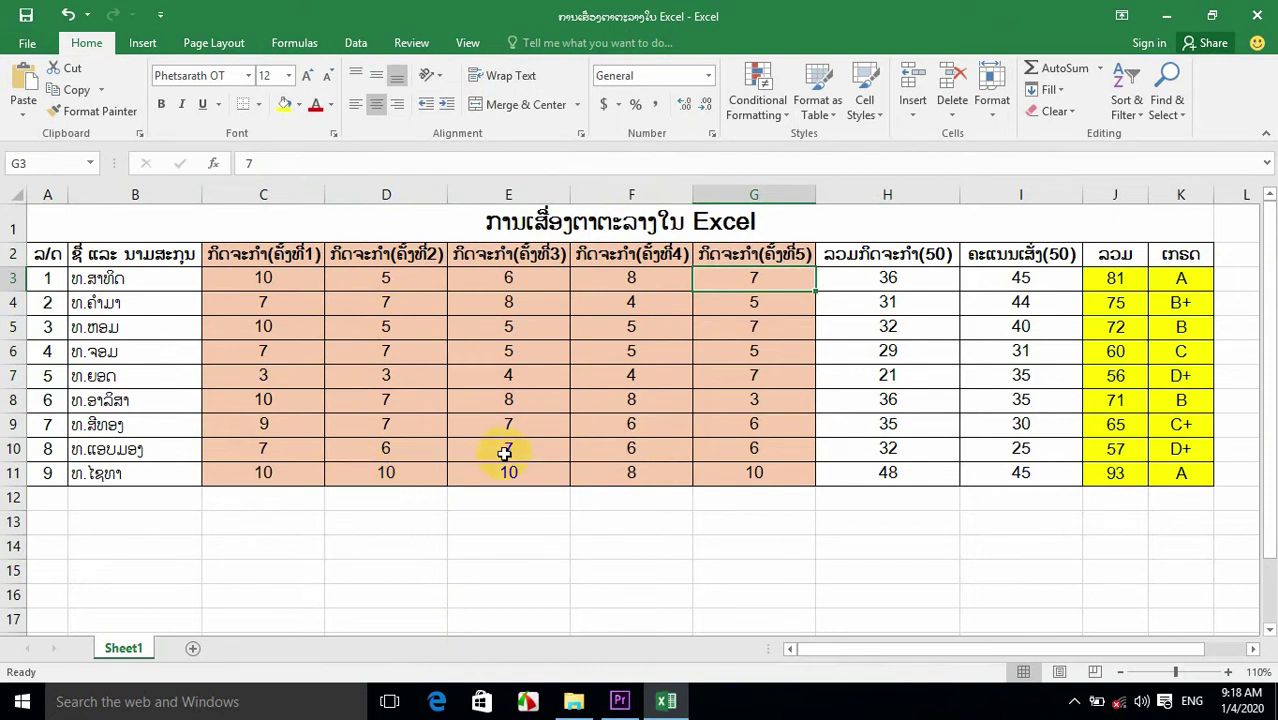
{"action": "left_click", "coordinate": [286, 190]}
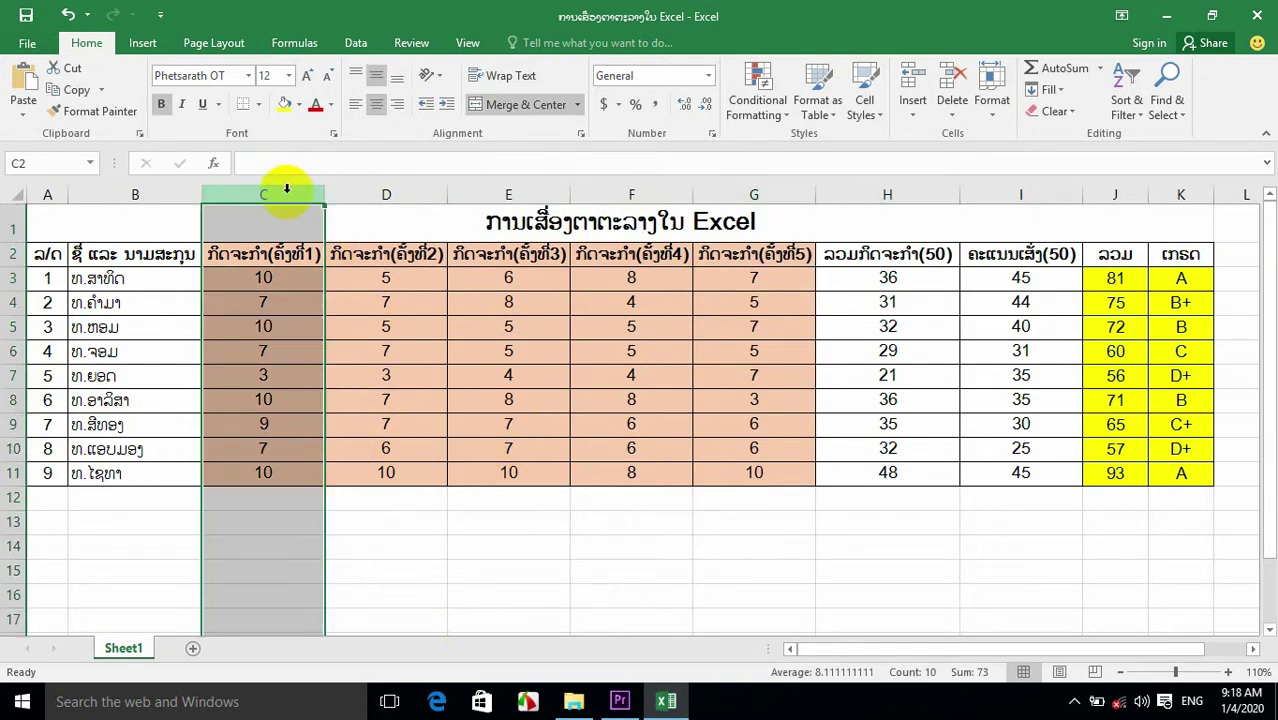
{"action": "left_click_drag", "start_coordinate": [274, 194], "coordinate": [793, 204]}
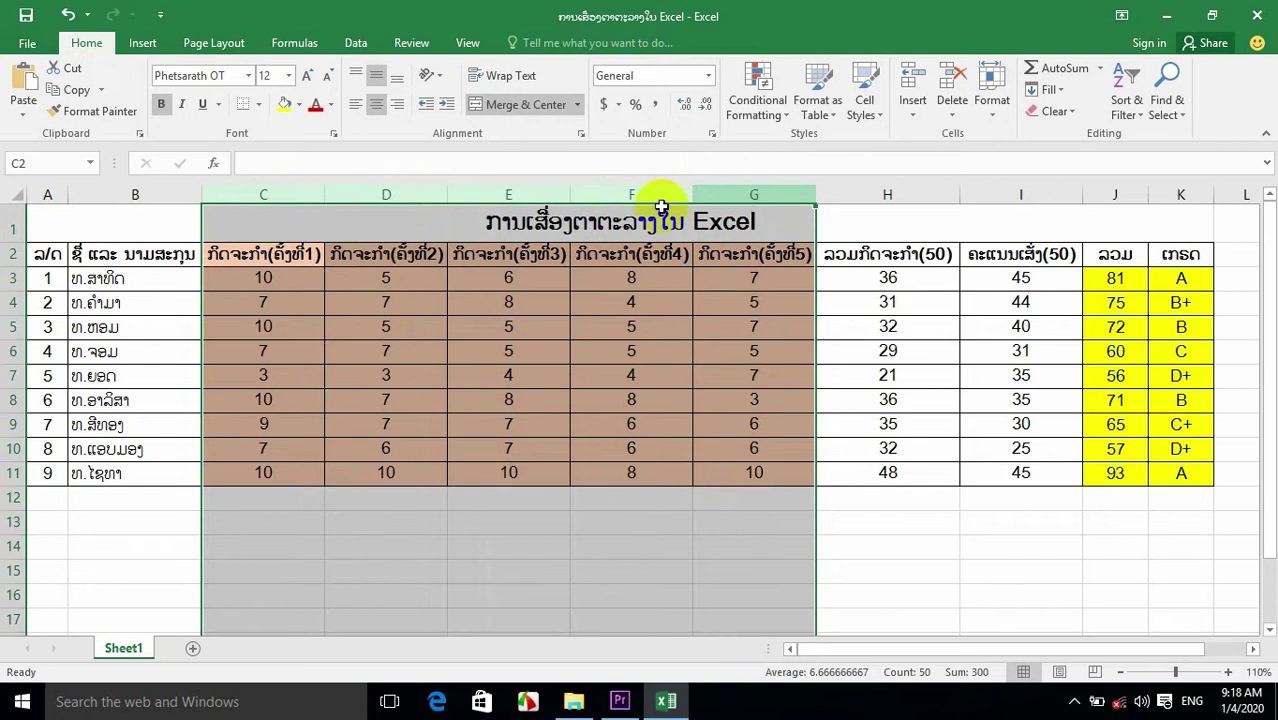
{"action": "left_click", "coordinate": [312, 260]}
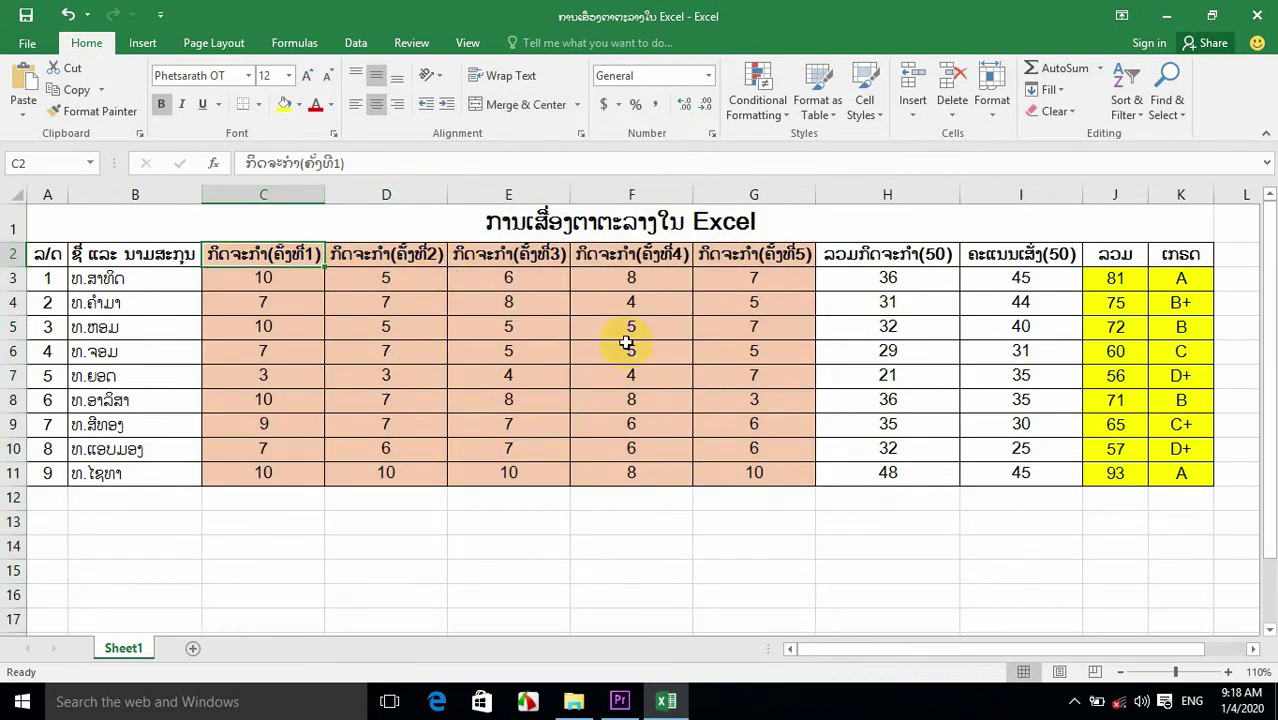
{"action": "left_click_drag", "start_coordinate": [292, 196], "coordinate": [765, 214]}
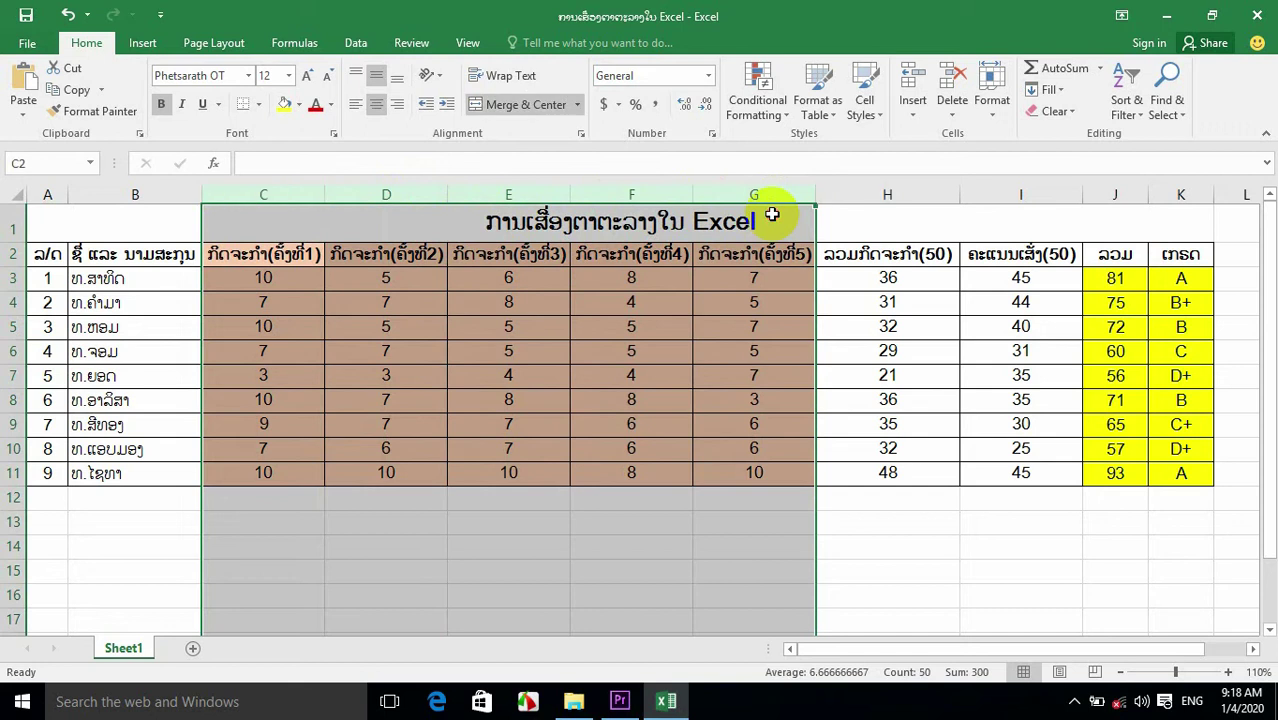
{"action": "right_click", "coordinate": [296, 196]}
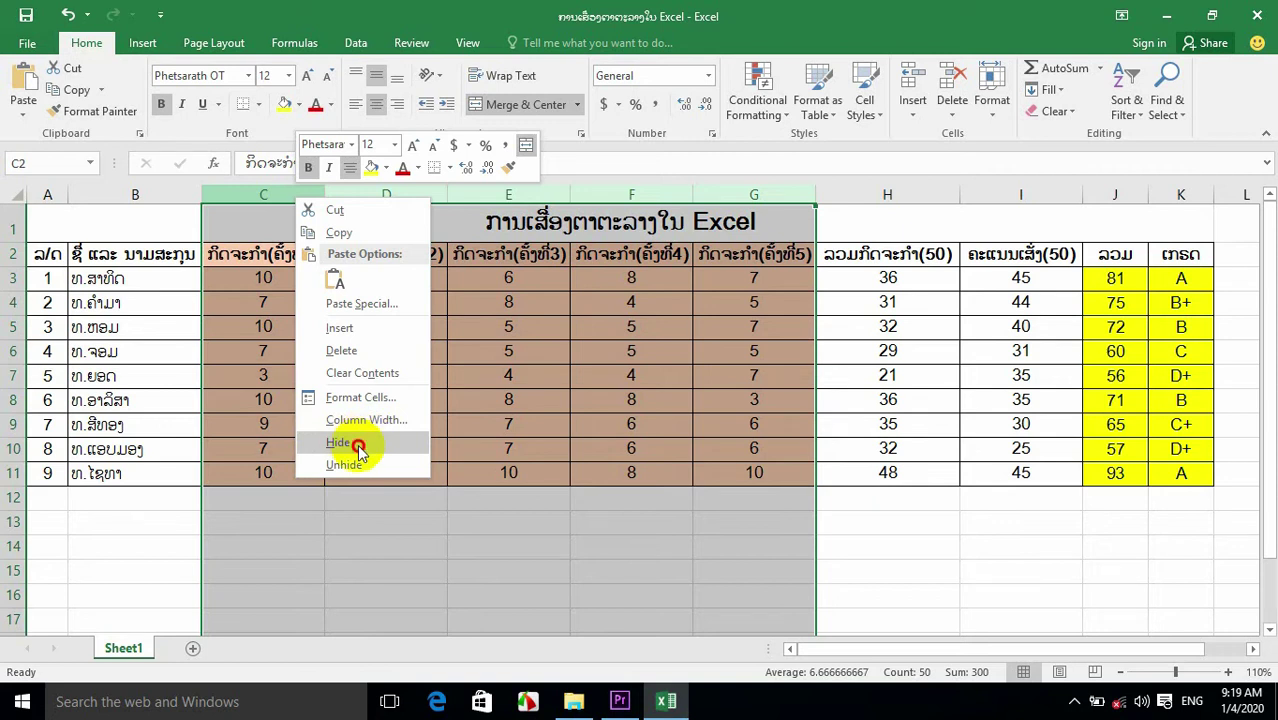
{"action": "left_click", "coordinate": [358, 447]}
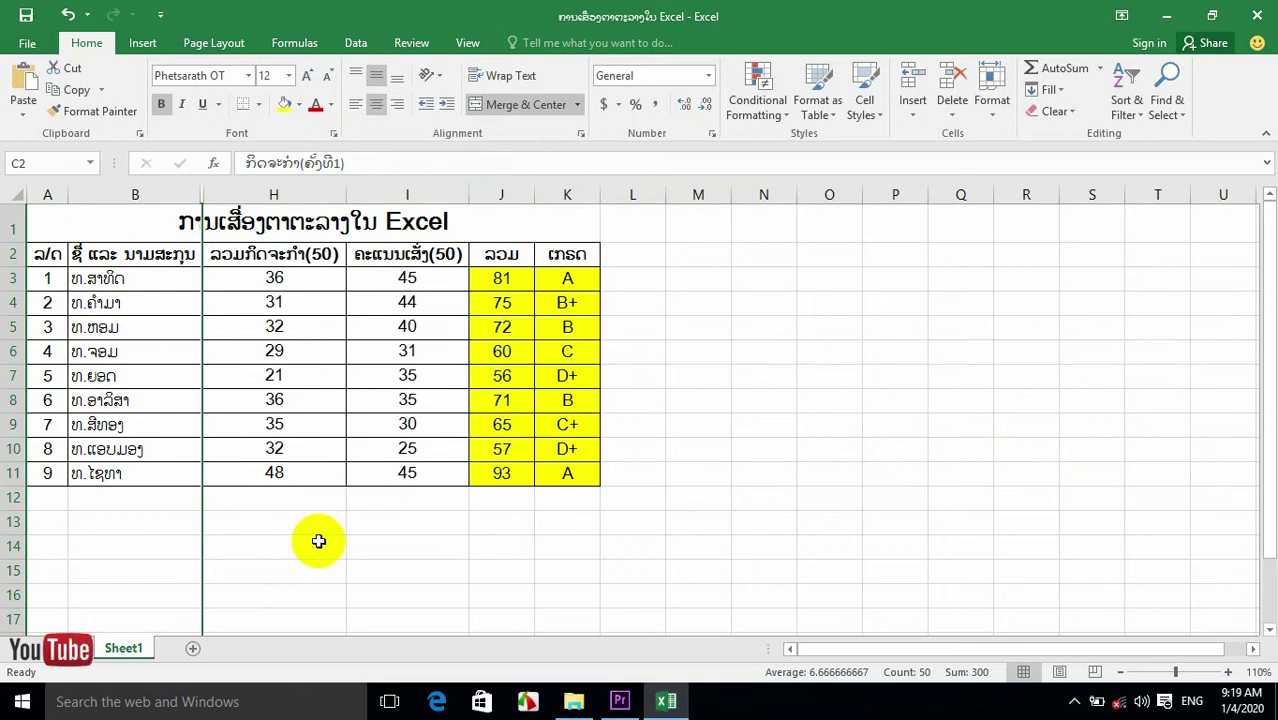
{"action": "left_click", "coordinate": [318, 541]}
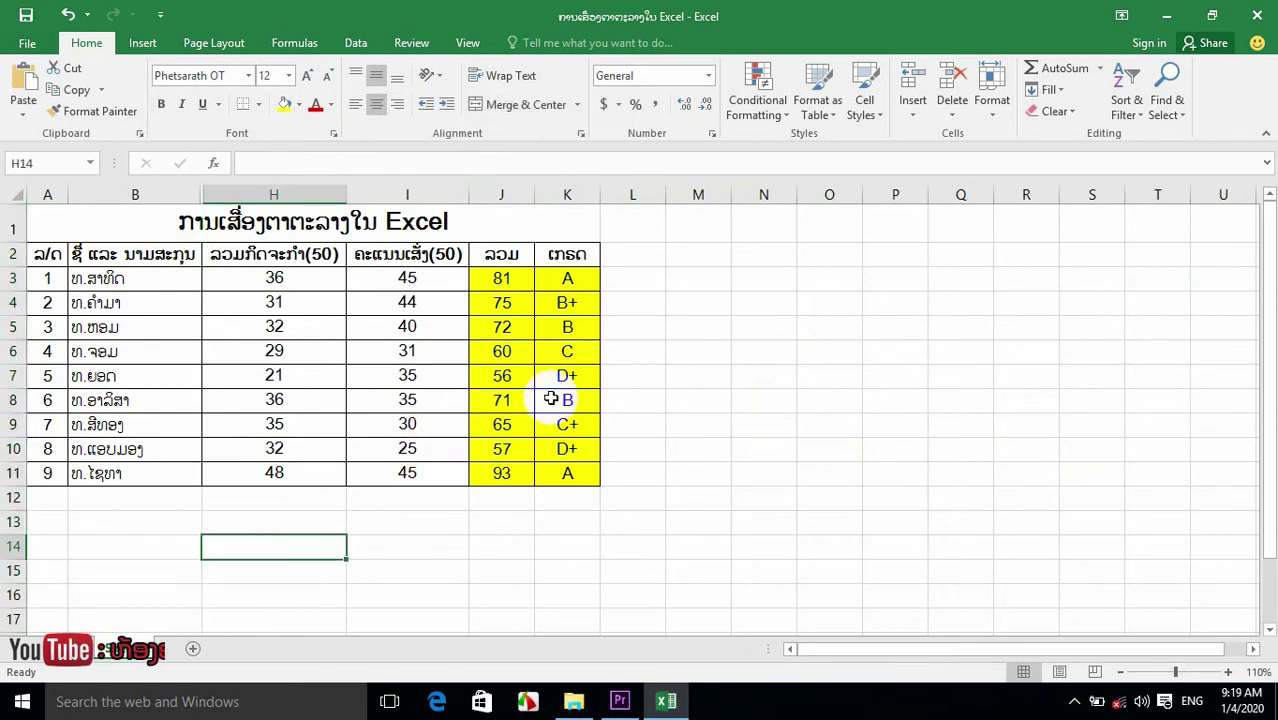
{"action": "left_click_drag", "start_coordinate": [86, 223], "coordinate": [470, 475]}
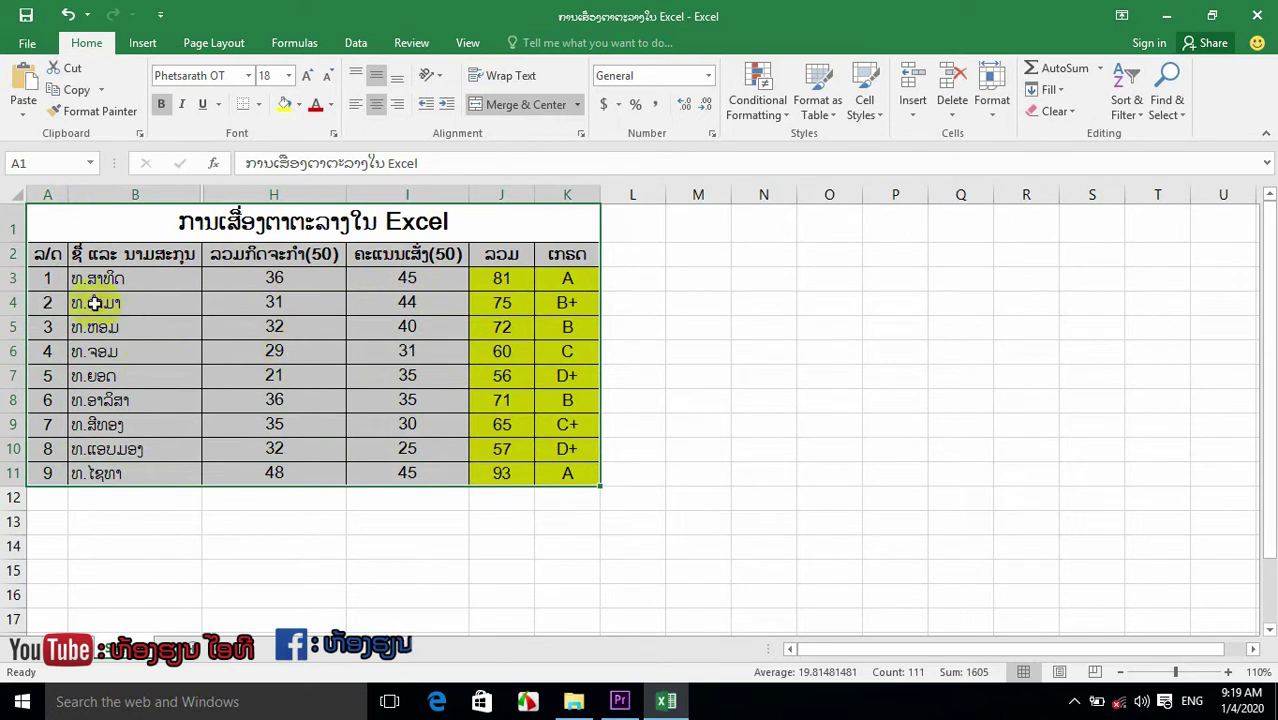
{"action": "left_click", "coordinate": [49, 257]}
{"action": "left_click", "coordinate": [95, 255]}
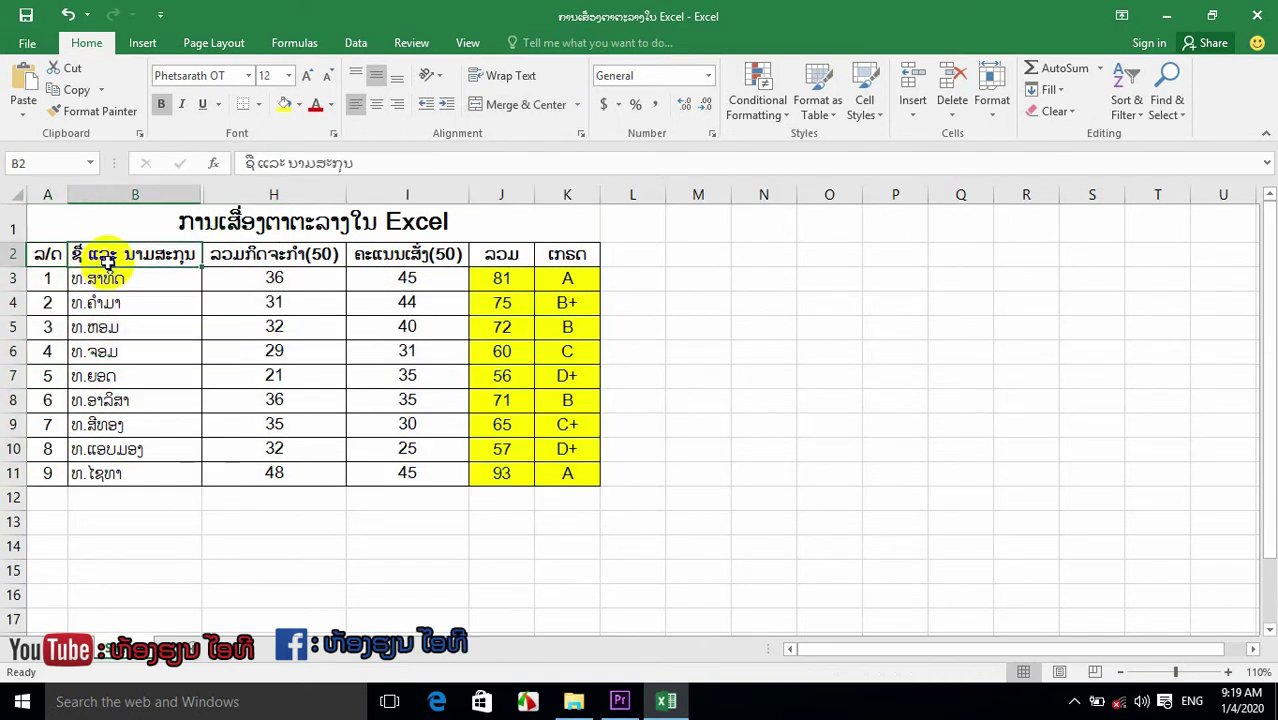
{"action": "left_click", "coordinate": [270, 258]}
{"action": "left_click_drag", "start_coordinate": [272, 282], "coordinate": [285, 460]}
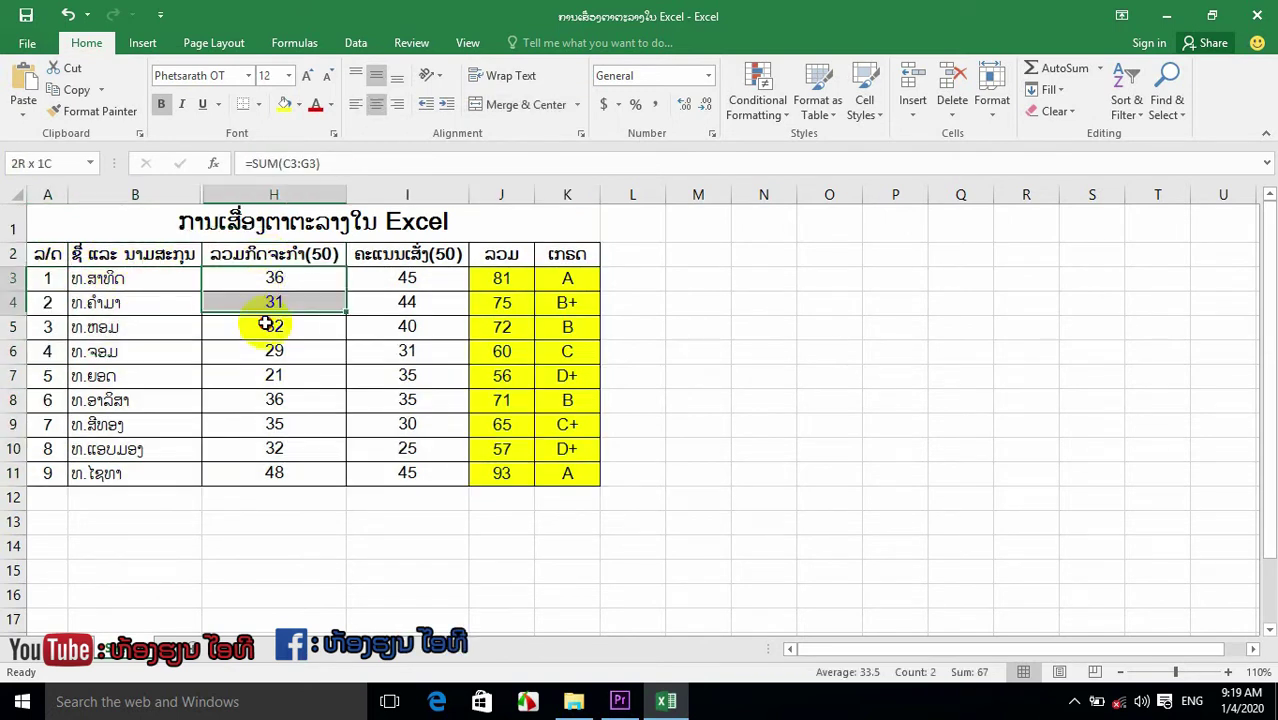
{"action": "left_click", "coordinate": [138, 280]}
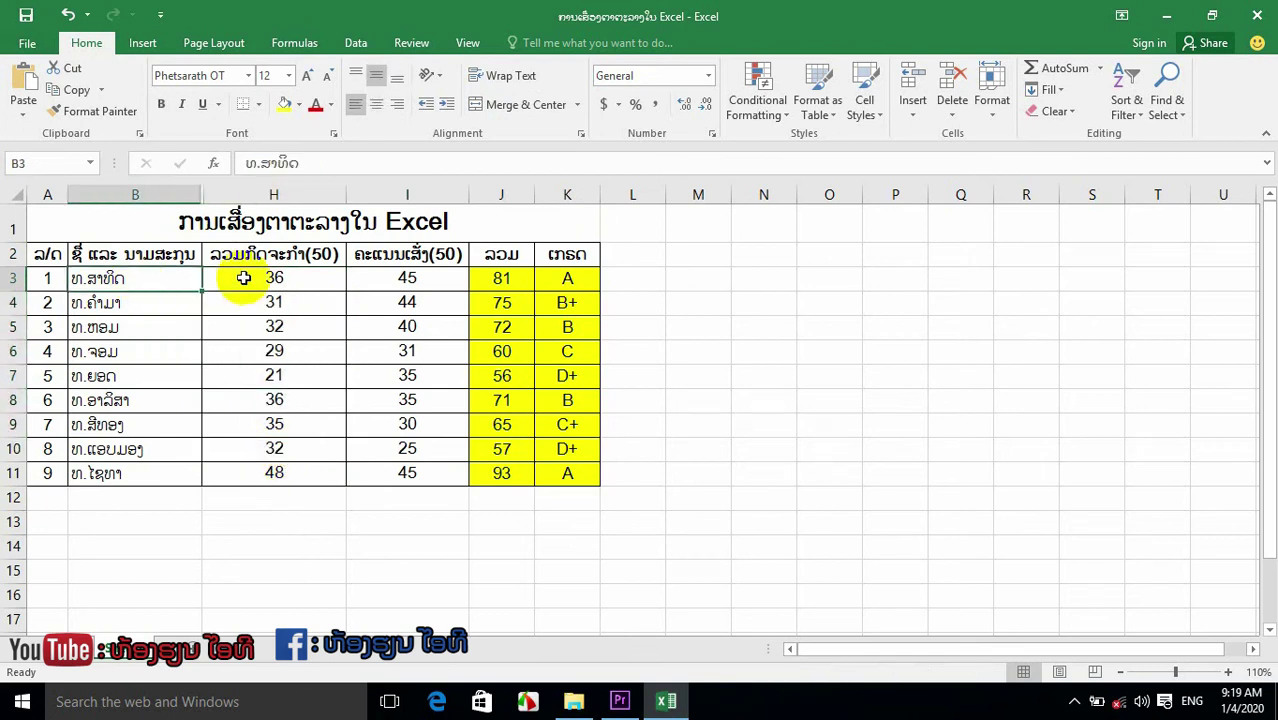
{"action": "left_click", "coordinate": [248, 280]}
{"action": "left_click", "coordinate": [140, 302]}
{"action": "left_click", "coordinate": [251, 304]}
{"action": "left_click", "coordinate": [163, 326]}
{"action": "left_click", "coordinate": [229, 326]}
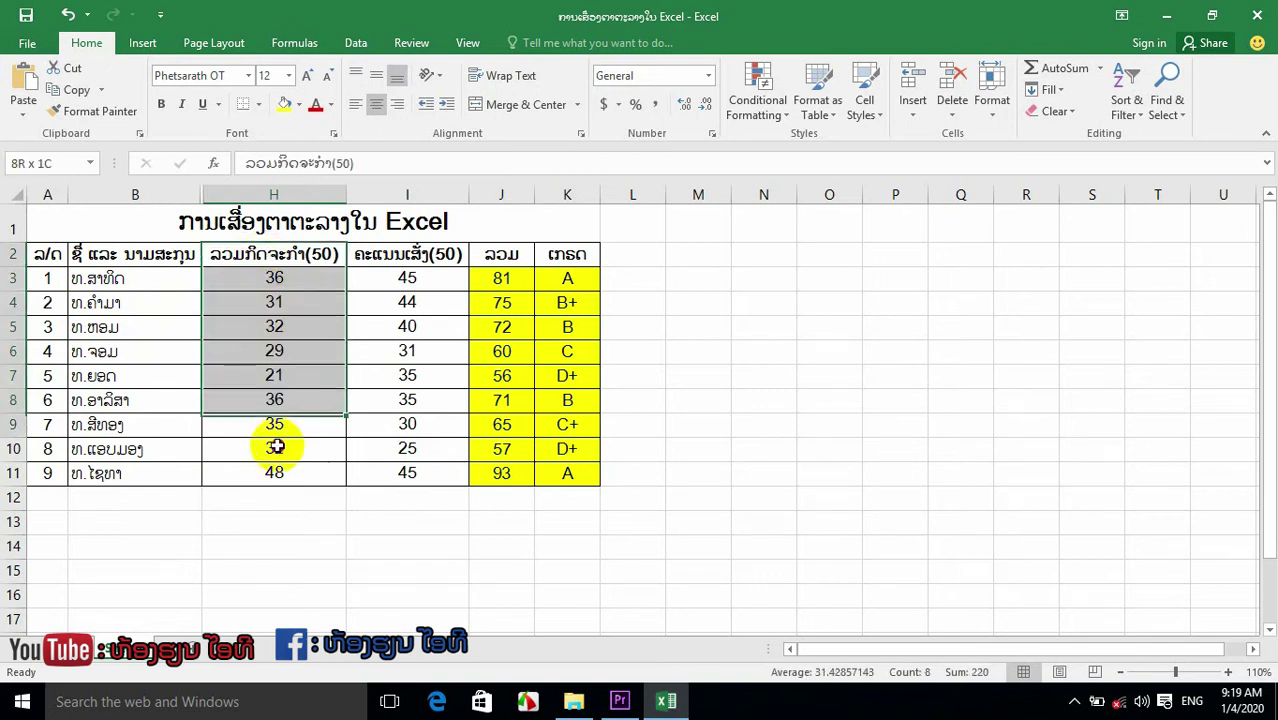
{"action": "left_click_drag", "start_coordinate": [270, 255], "coordinate": [274, 473]}
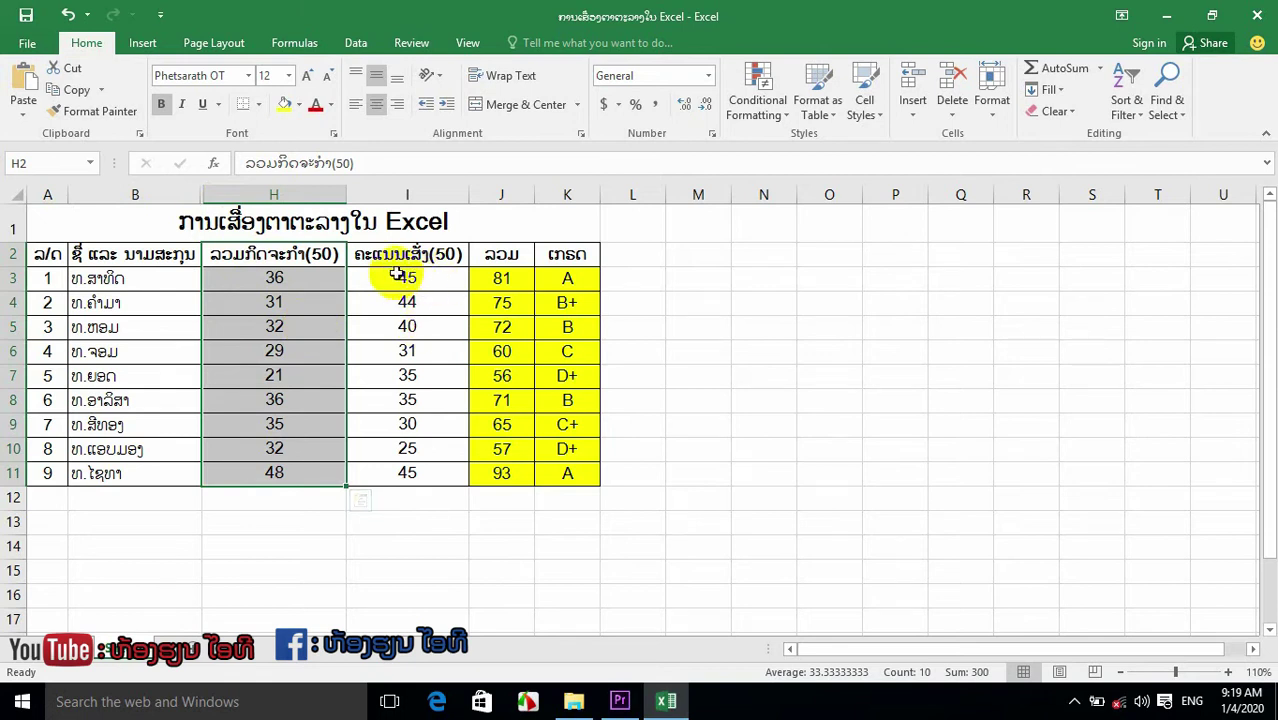
{"action": "left_click_drag", "start_coordinate": [425, 284], "coordinate": [420, 473]}
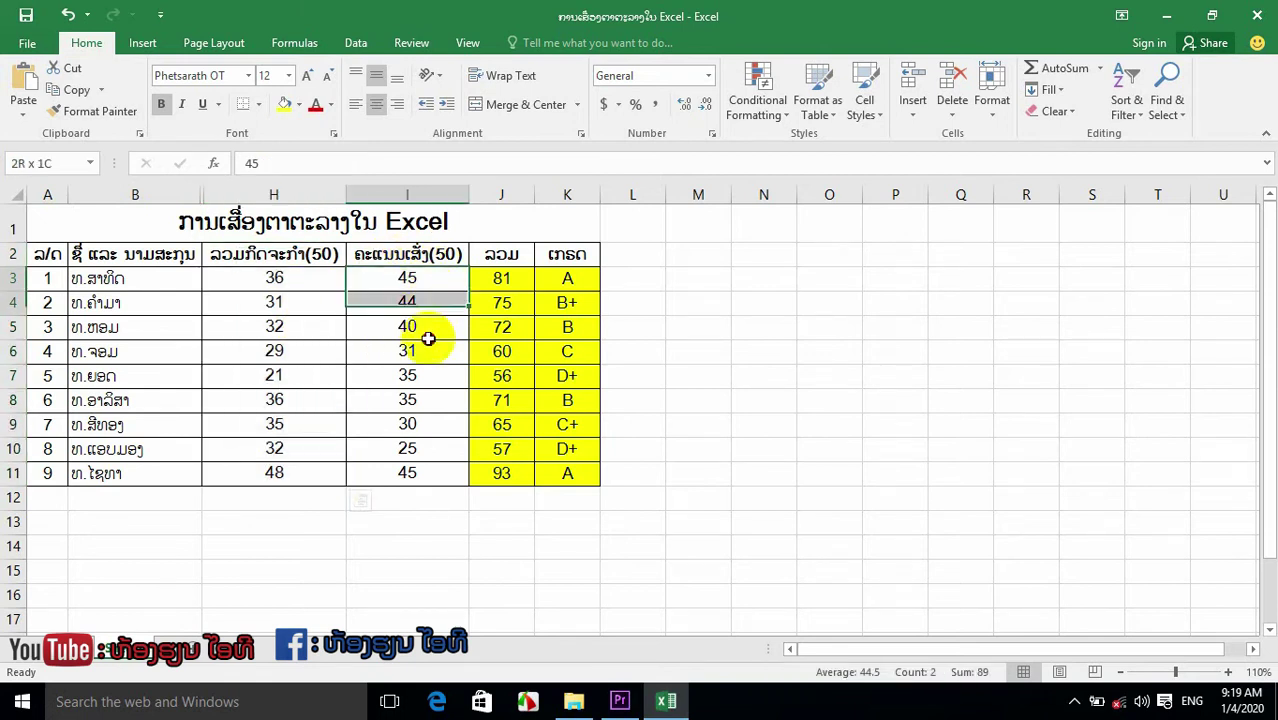
{"action": "left_click", "coordinate": [280, 281]}
{"action": "left_click", "coordinate": [372, 278]}
{"action": "left_click", "coordinate": [502, 278]}
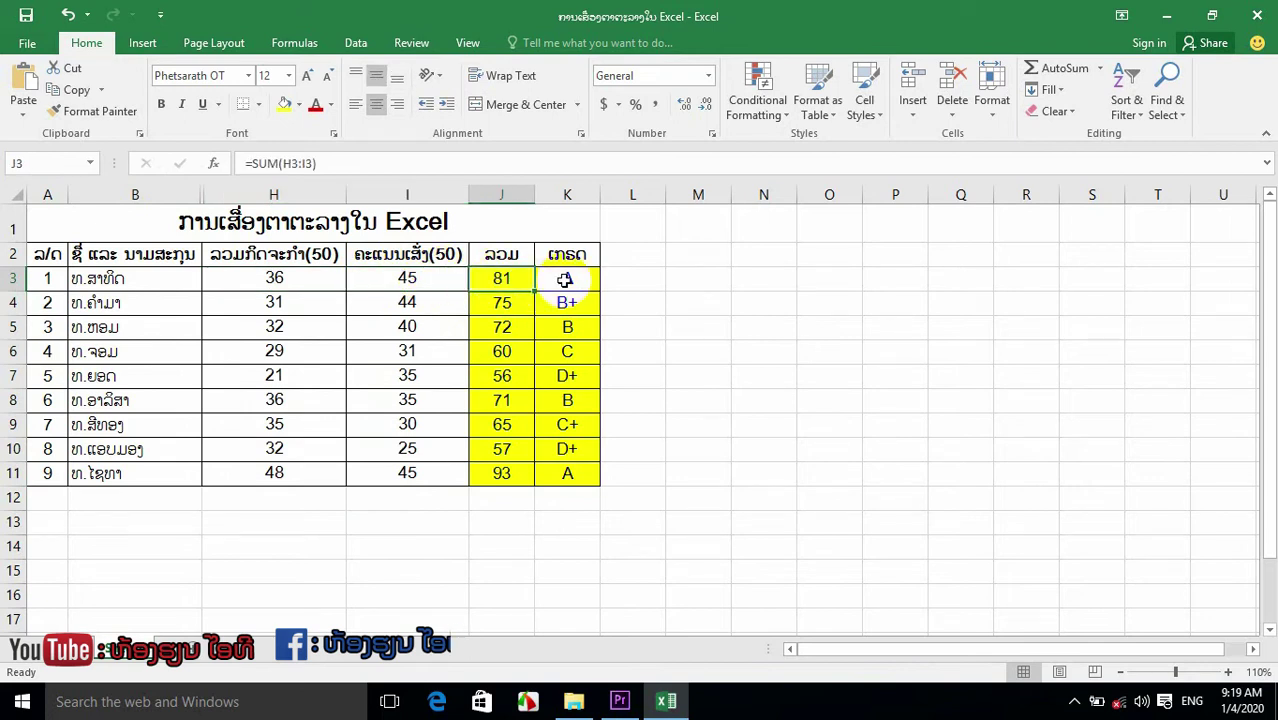
{"action": "left_click", "coordinate": [562, 280]}
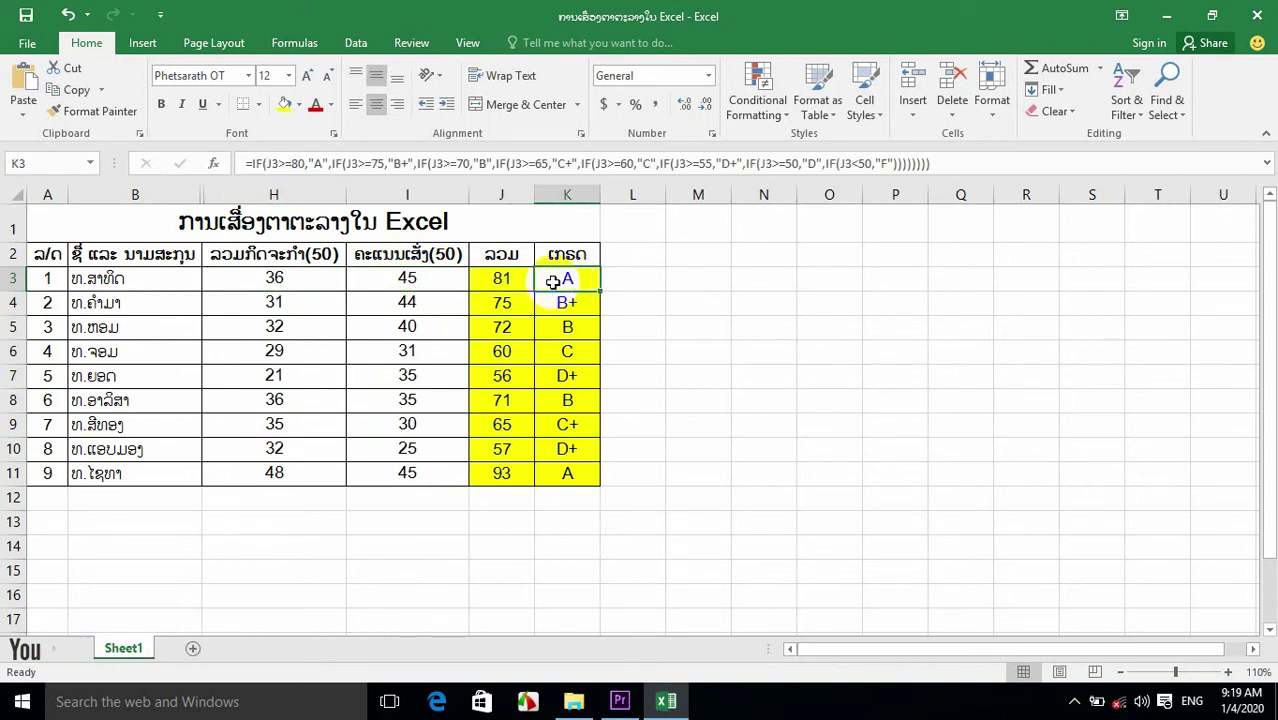
{"action": "left_click_drag", "start_coordinate": [502, 278], "coordinate": [588, 476]}
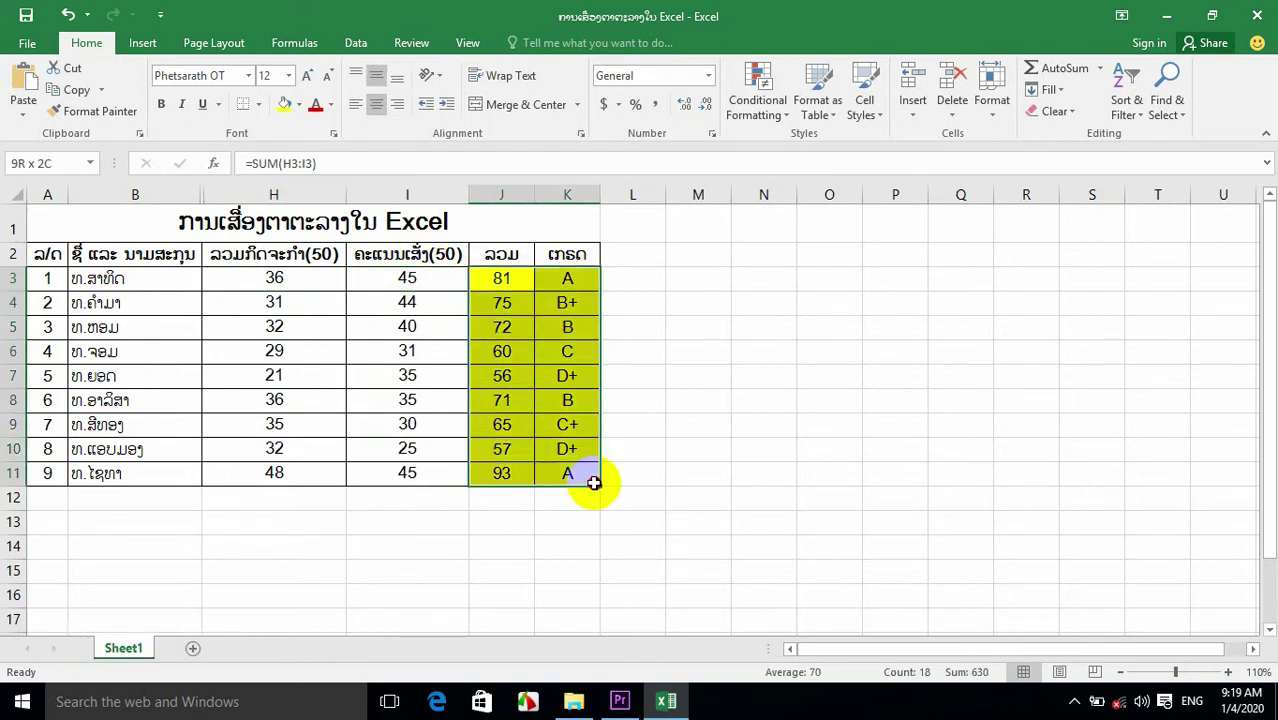
{"action": "left_click", "coordinate": [570, 332]}
{"action": "left_click_drag", "start_coordinate": [505, 282], "coordinate": [578, 473]}
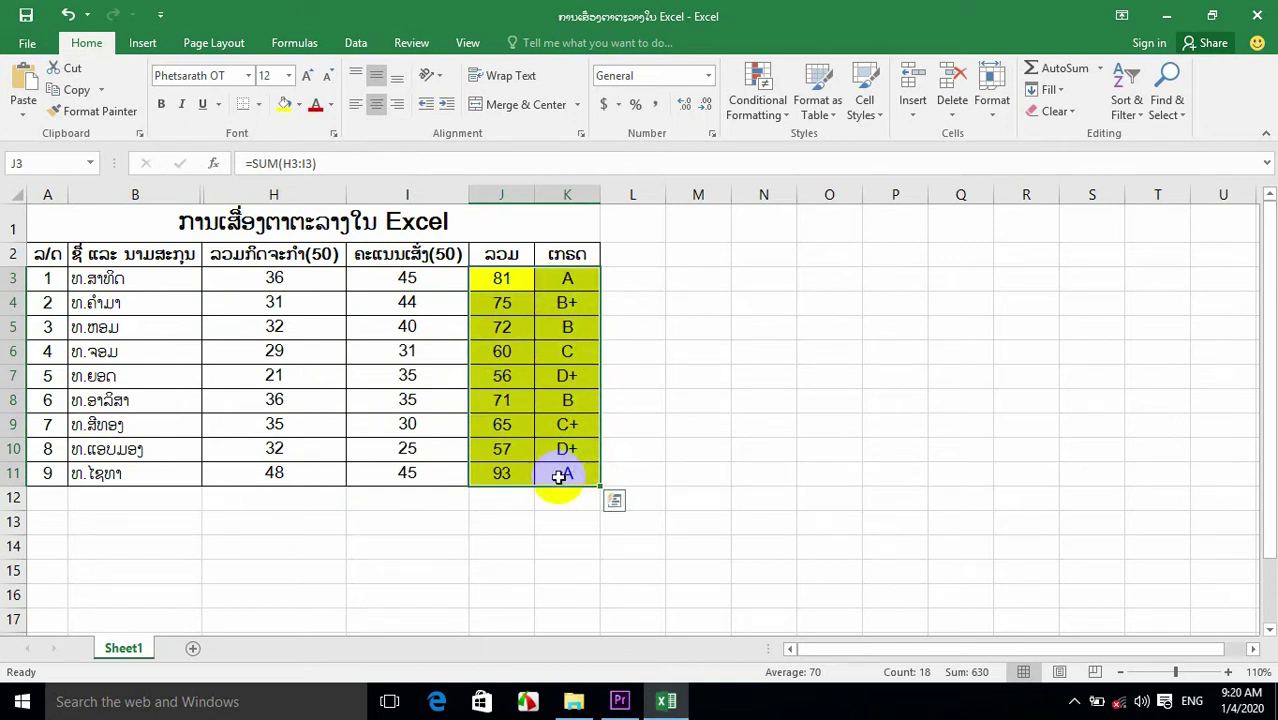
{"action": "left_click_drag", "start_coordinate": [480, 274], "coordinate": [540, 473]}
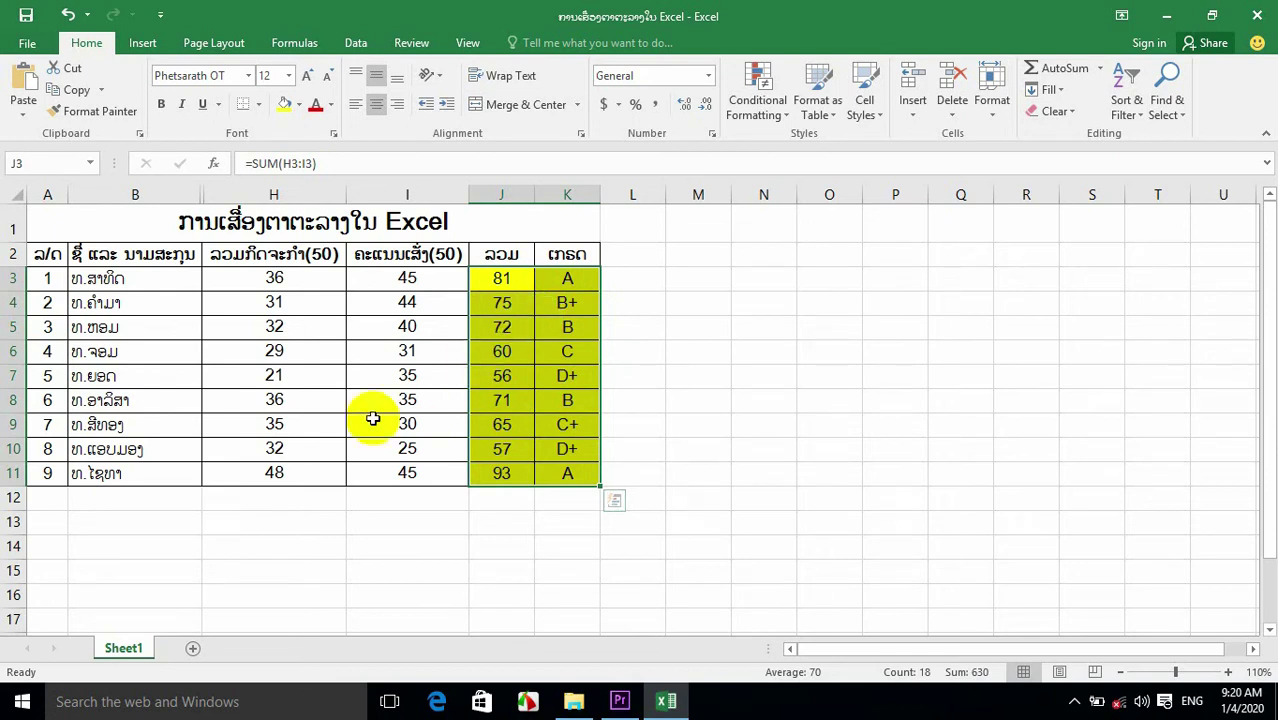
{"action": "left_click", "coordinate": [258, 278]}
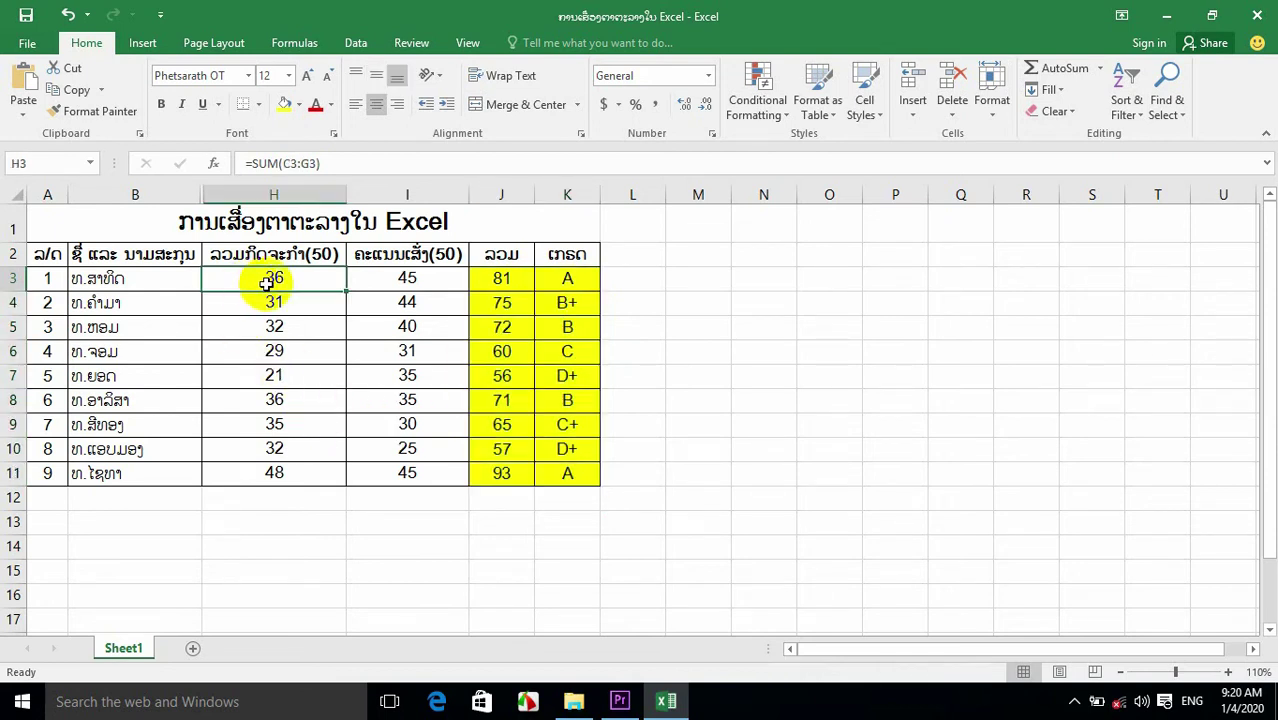
{"action": "left_click_drag", "start_coordinate": [77, 222], "coordinate": [506, 484]}
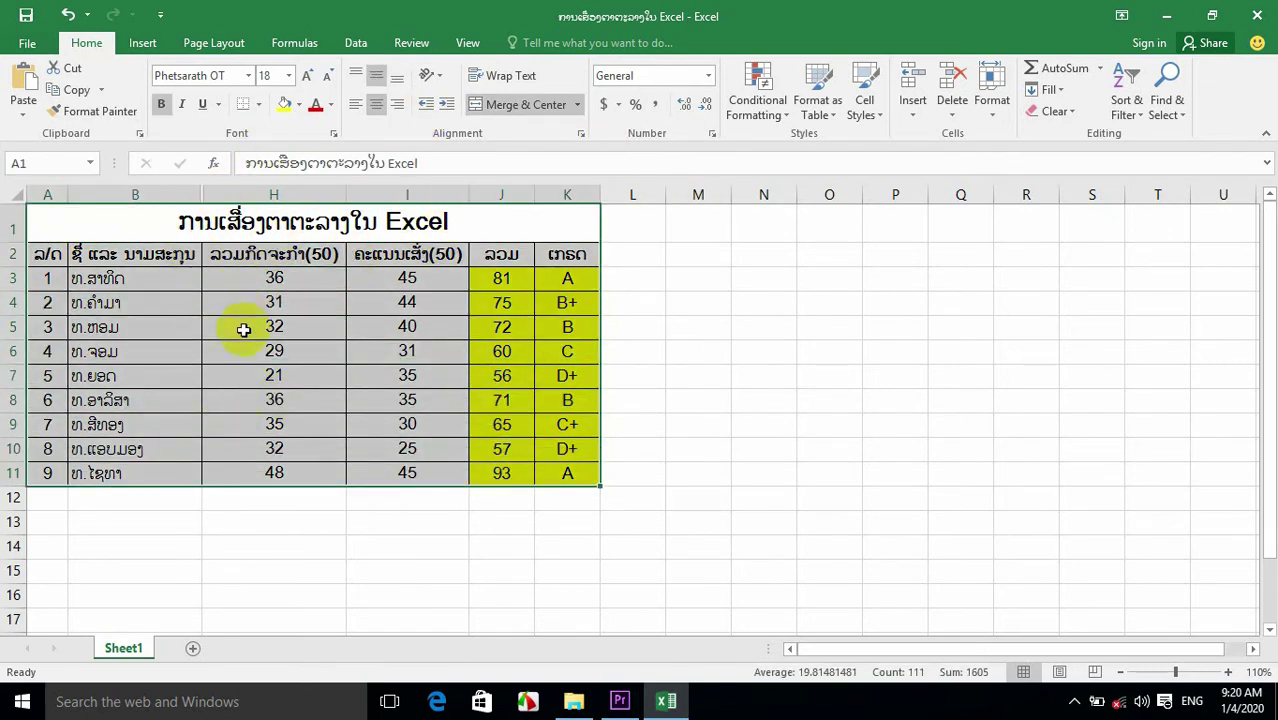
{"action": "left_click", "coordinate": [338, 356]}
{"action": "left_click_drag", "start_coordinate": [65, 210], "coordinate": [446, 472]}
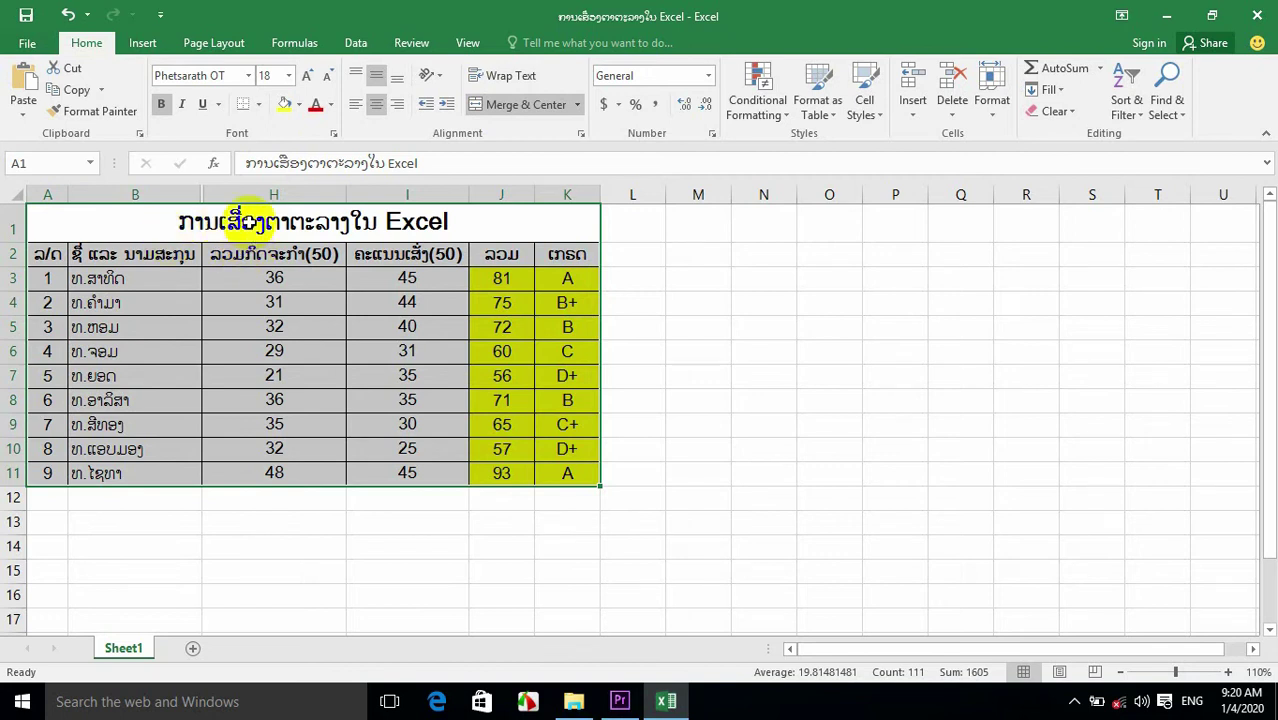
{"action": "left_click", "coordinate": [250, 221]}
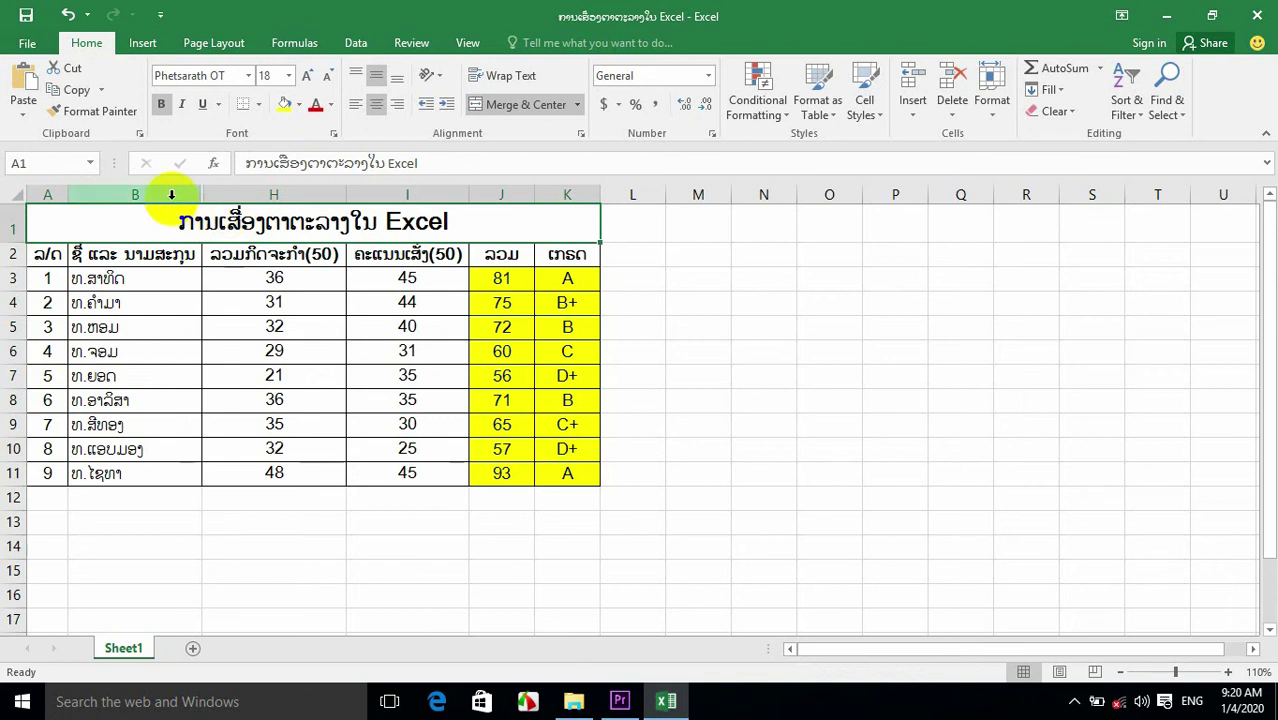
Step: Drag across headers B to H so the selection spans hidden columns C–G
{"action": "left_click_drag", "start_coordinate": [171, 194], "coordinate": [251, 196]}
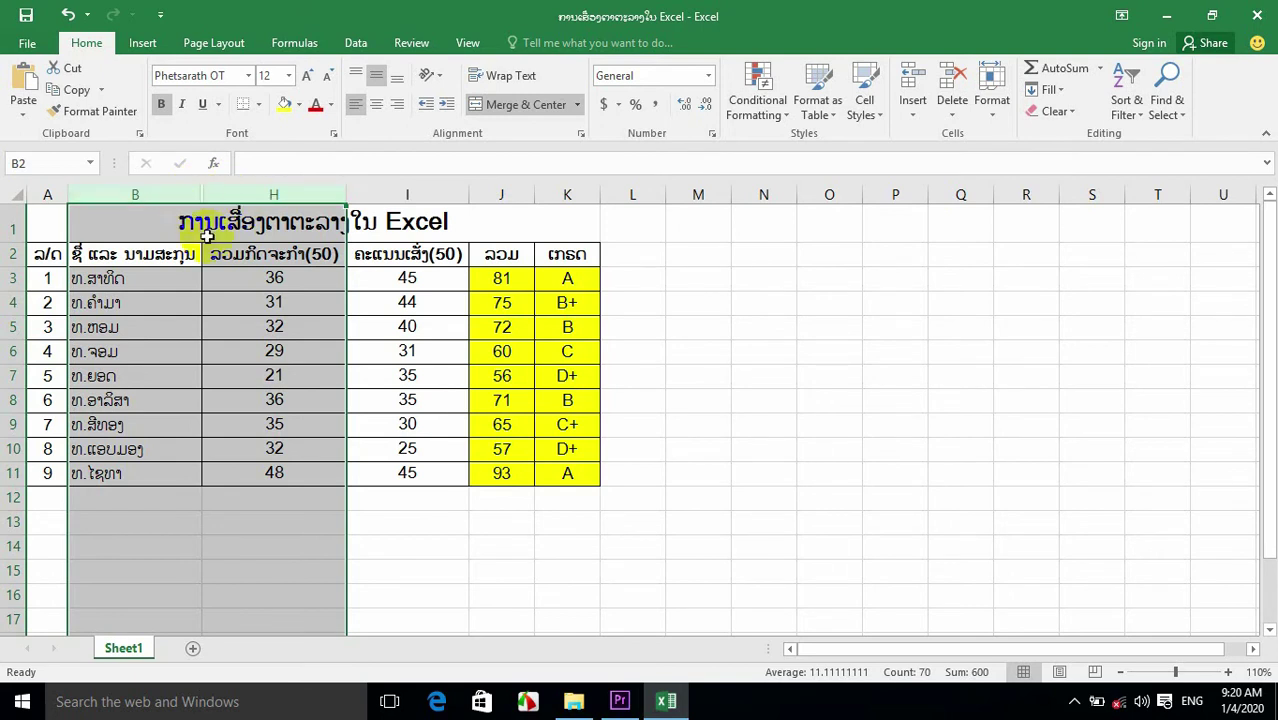
{"action": "left_click", "coordinate": [206, 278]}
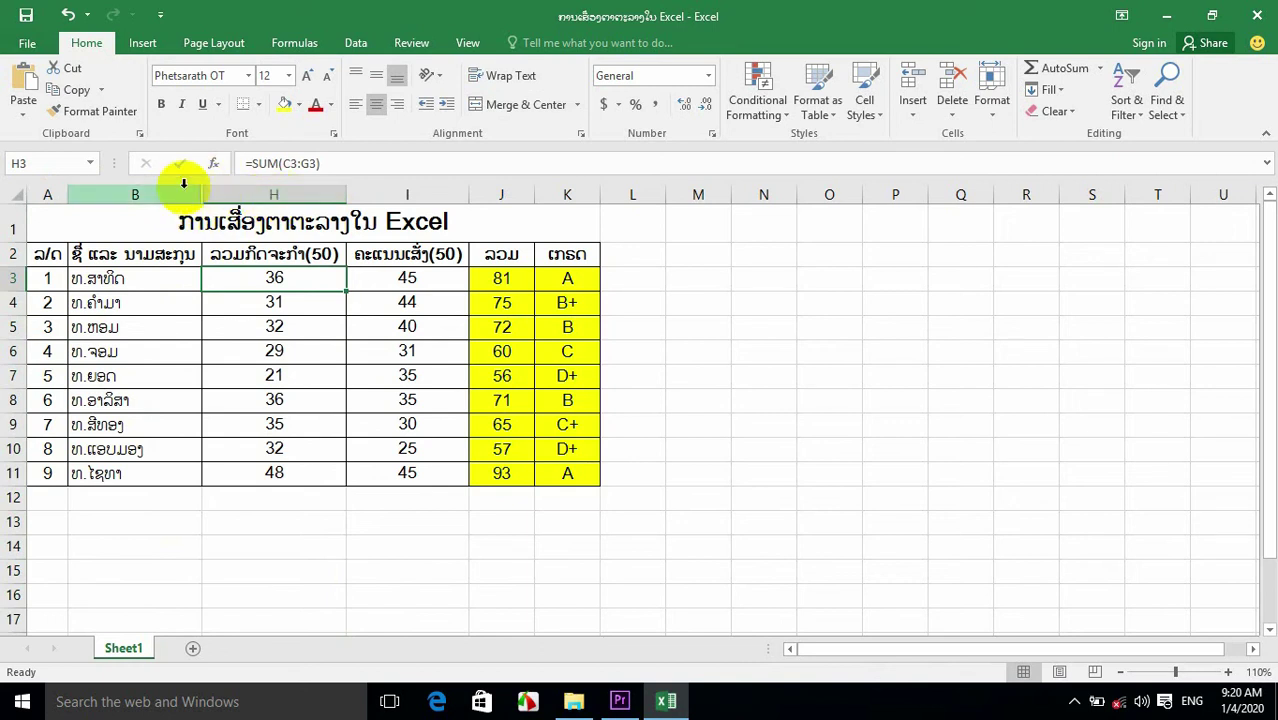
{"action": "left_click_drag", "start_coordinate": [157, 190], "coordinate": [243, 191]}
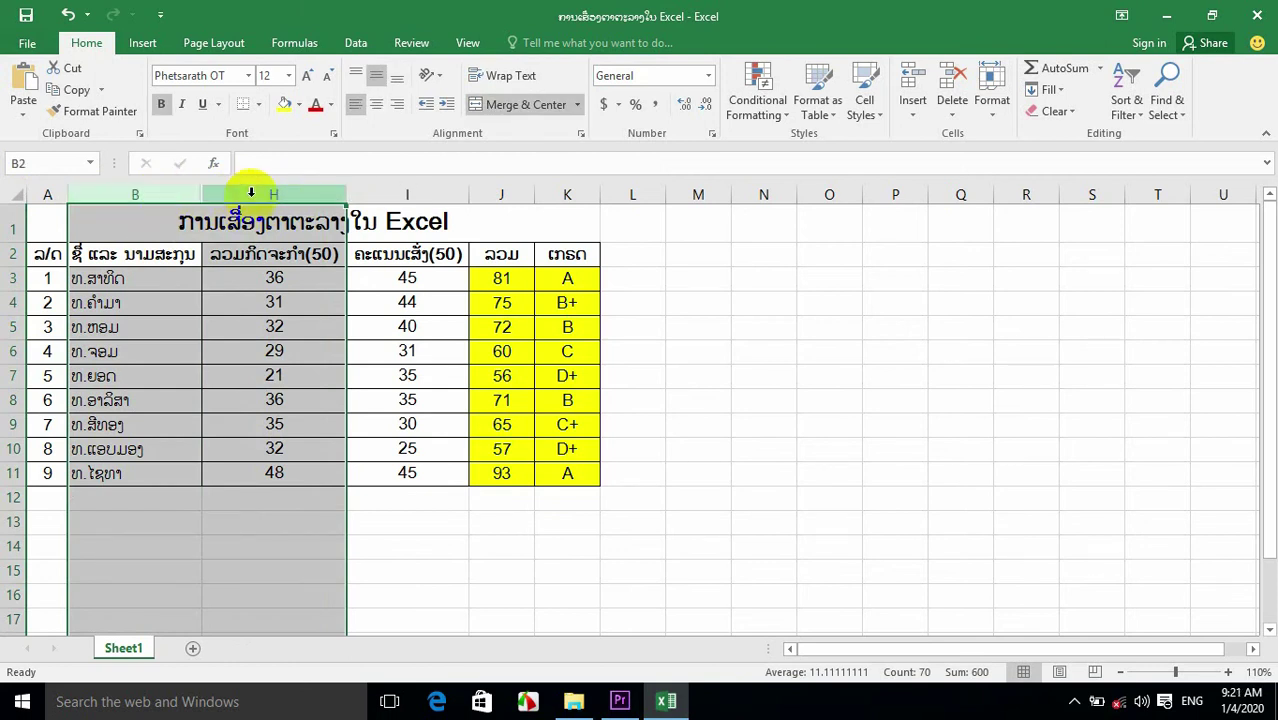
Step: Unhide activity columns C–G via the B–H right-click menu, then click E7 to deselect
{"action": "right_click", "coordinate": [163, 196]}
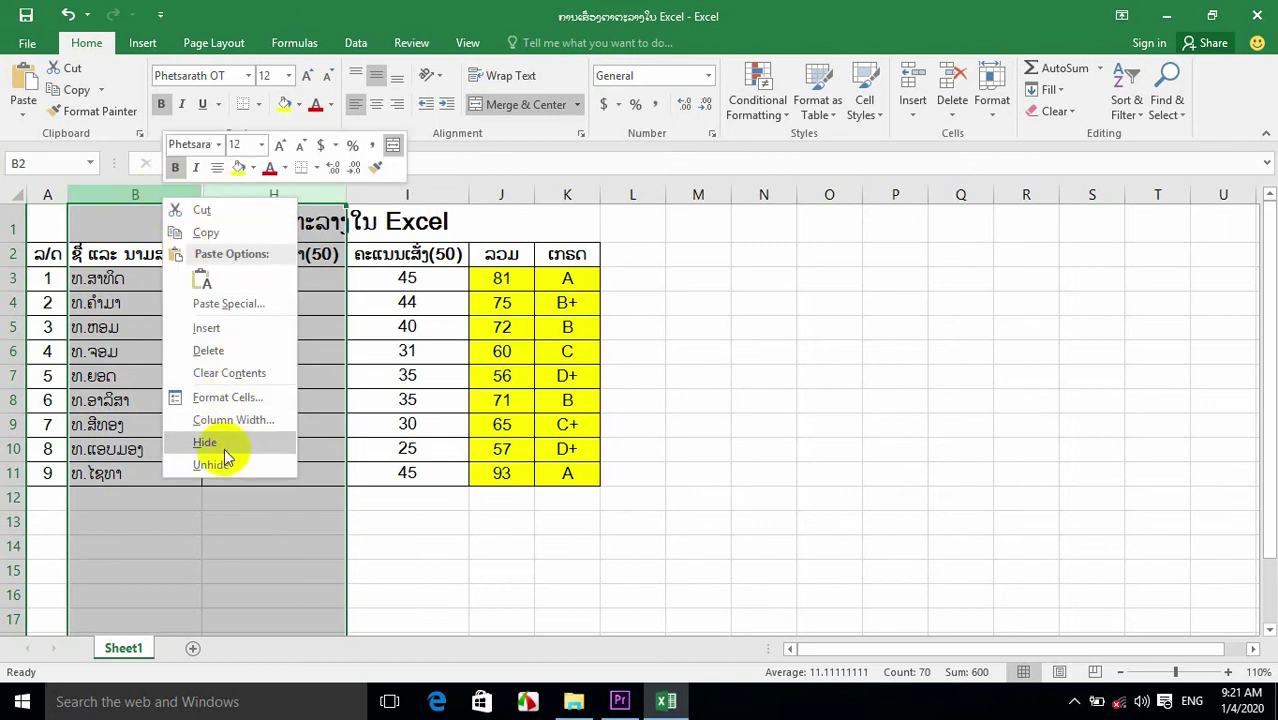
{"action": "left_click", "coordinate": [211, 465]}
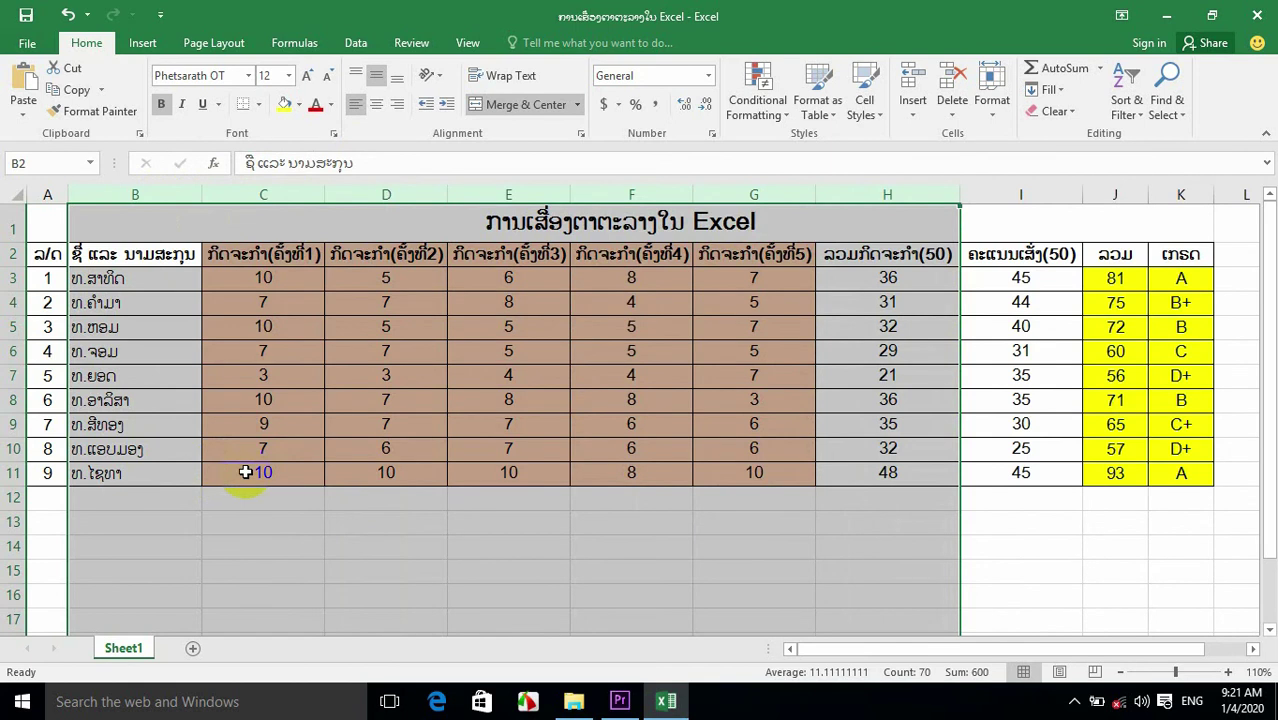
{"action": "left_click", "coordinate": [461, 369]}
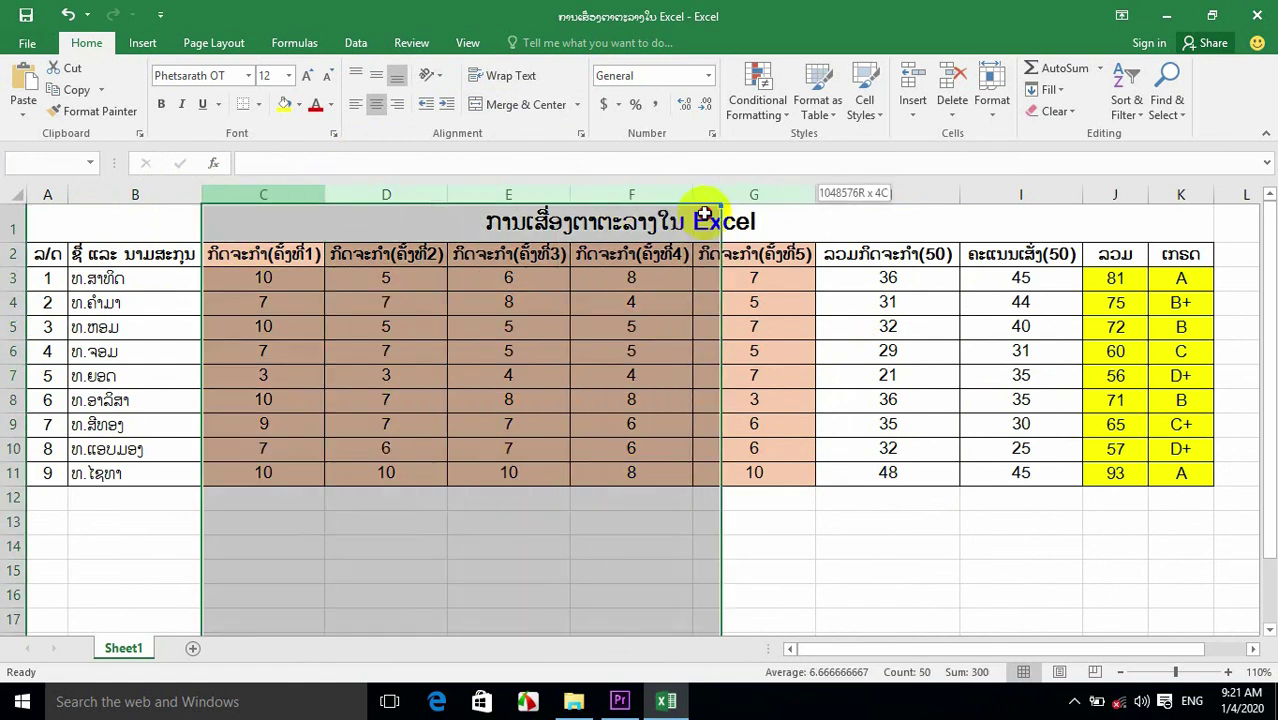
Step: Hide columns C–G again, then select table A1:K11 and deselect at M11
{"action": "left_click_drag", "start_coordinate": [268, 194], "coordinate": [754, 194]}
{"action": "right_click", "coordinate": [300, 193]}
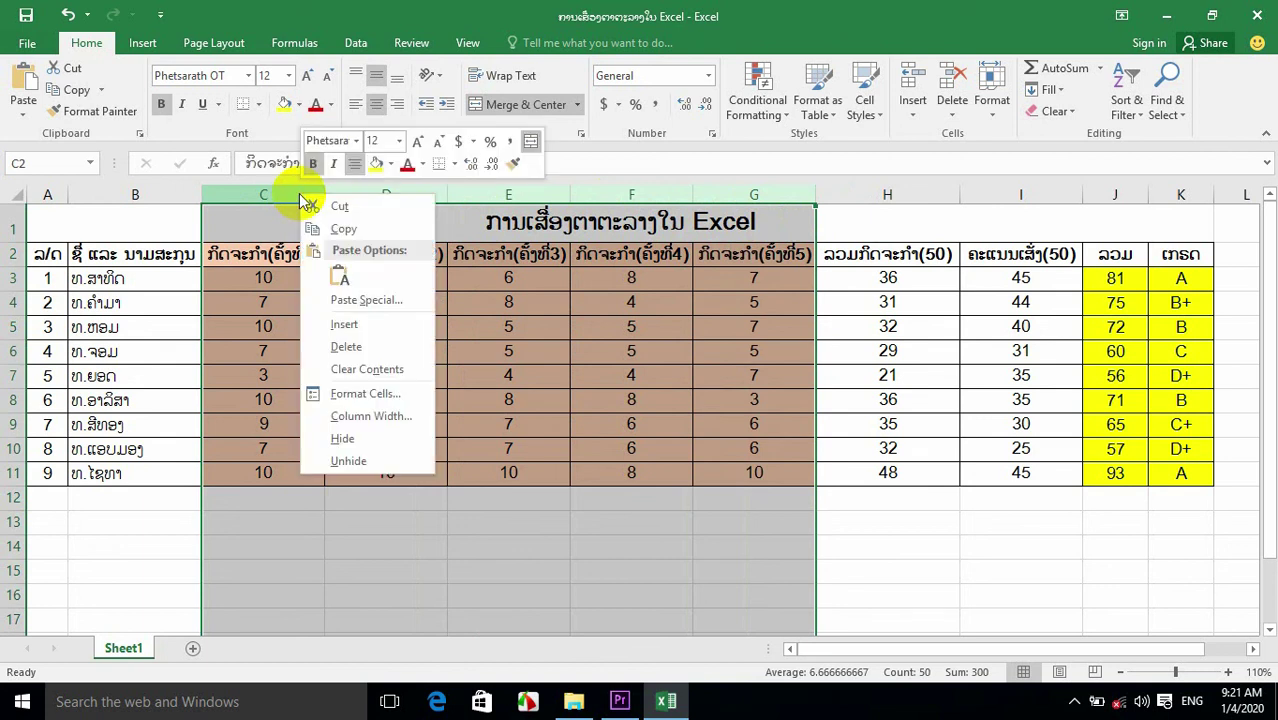
{"action": "left_click", "coordinate": [357, 443]}
{"action": "left_click", "coordinate": [685, 469]}
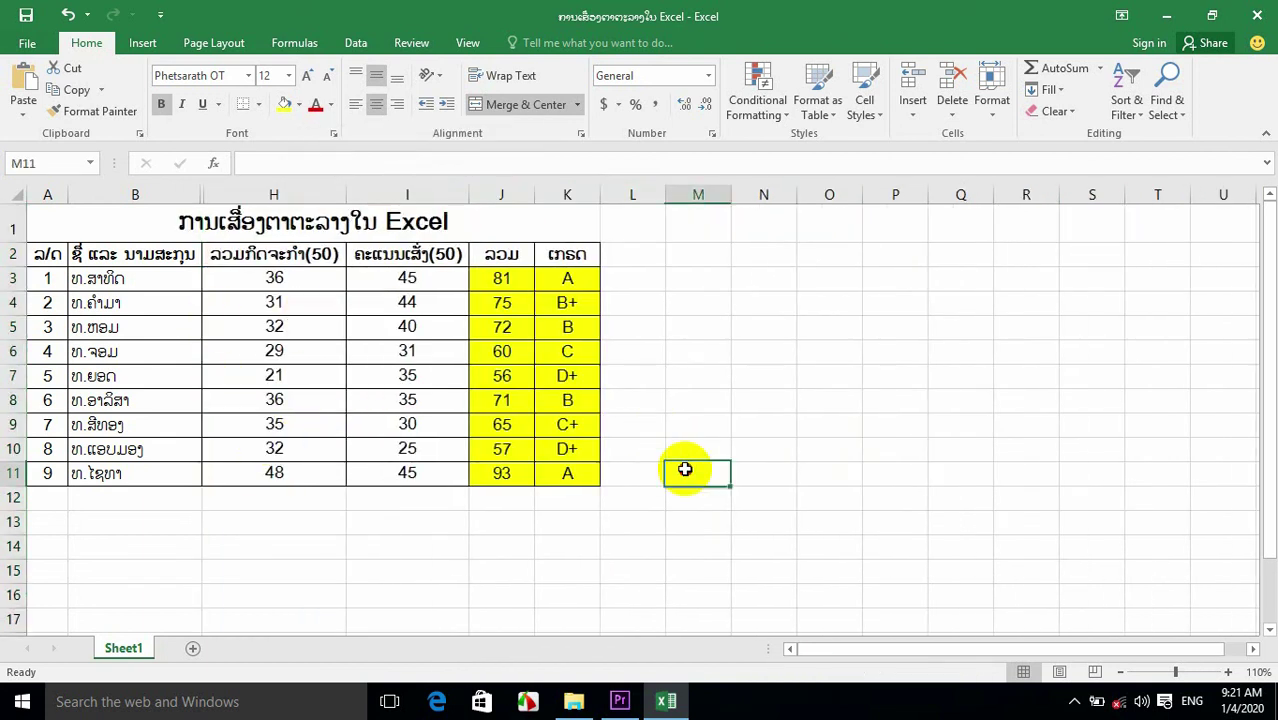
{"action": "left_click_drag", "start_coordinate": [91, 211], "coordinate": [535, 490]}
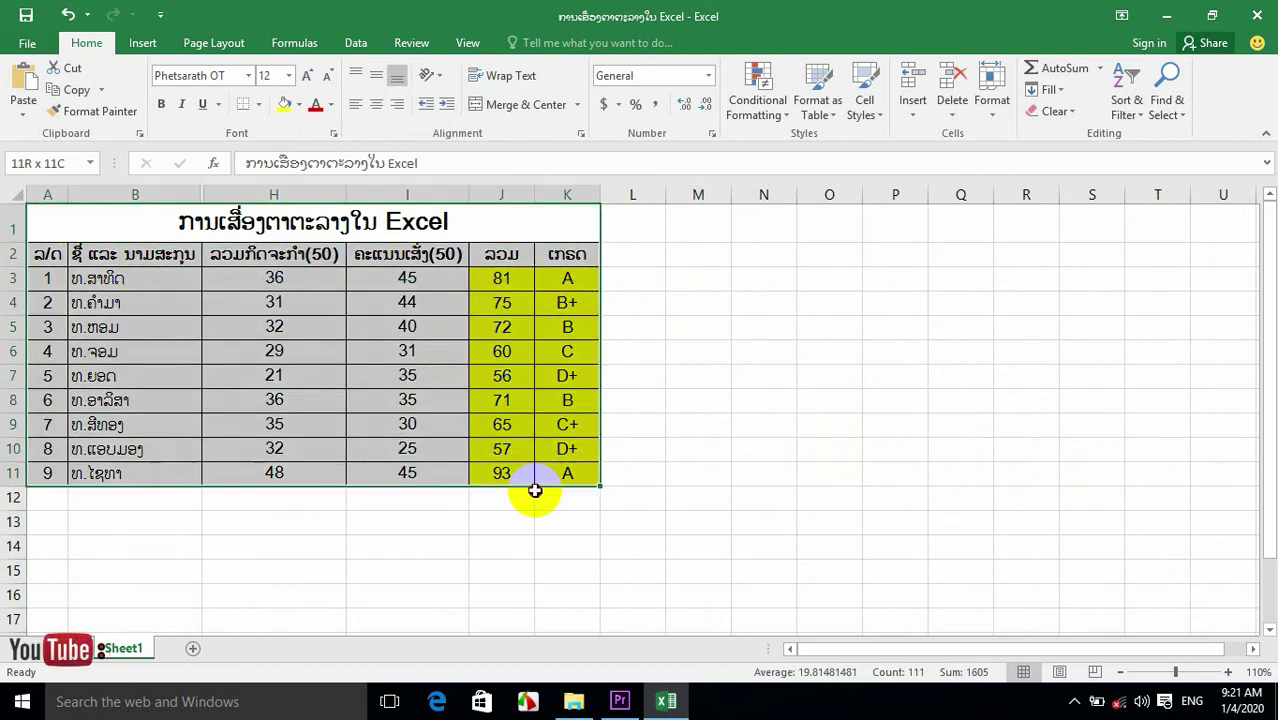
{"action": "left_click", "coordinate": [697, 468]}
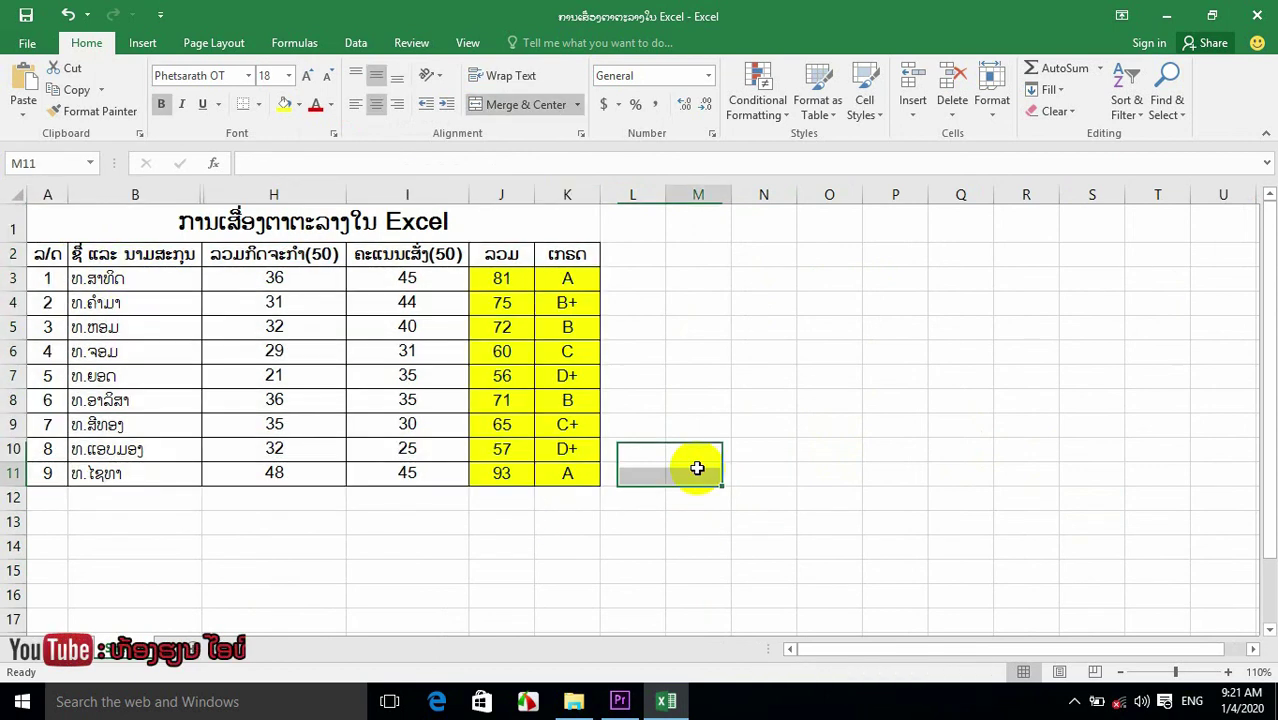